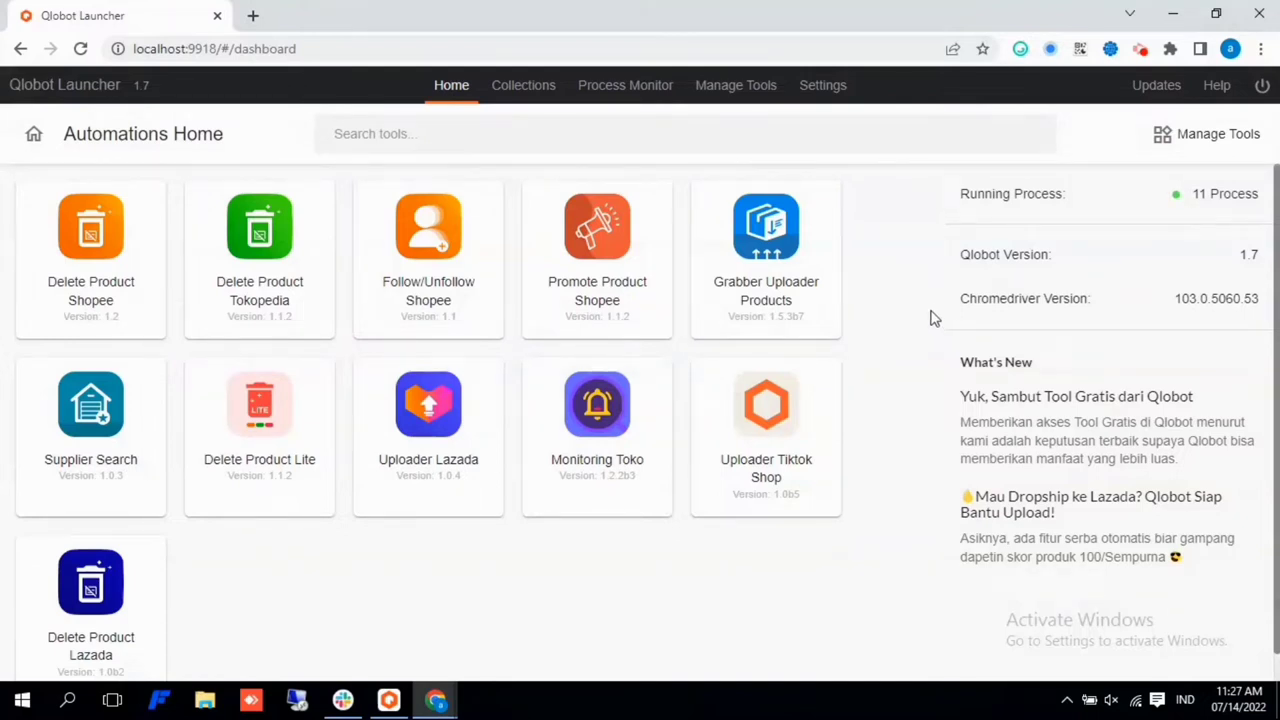
Examine the Blacklist Keyword list in the Data Analyzer section of the general settings.
left_click(834, 96)
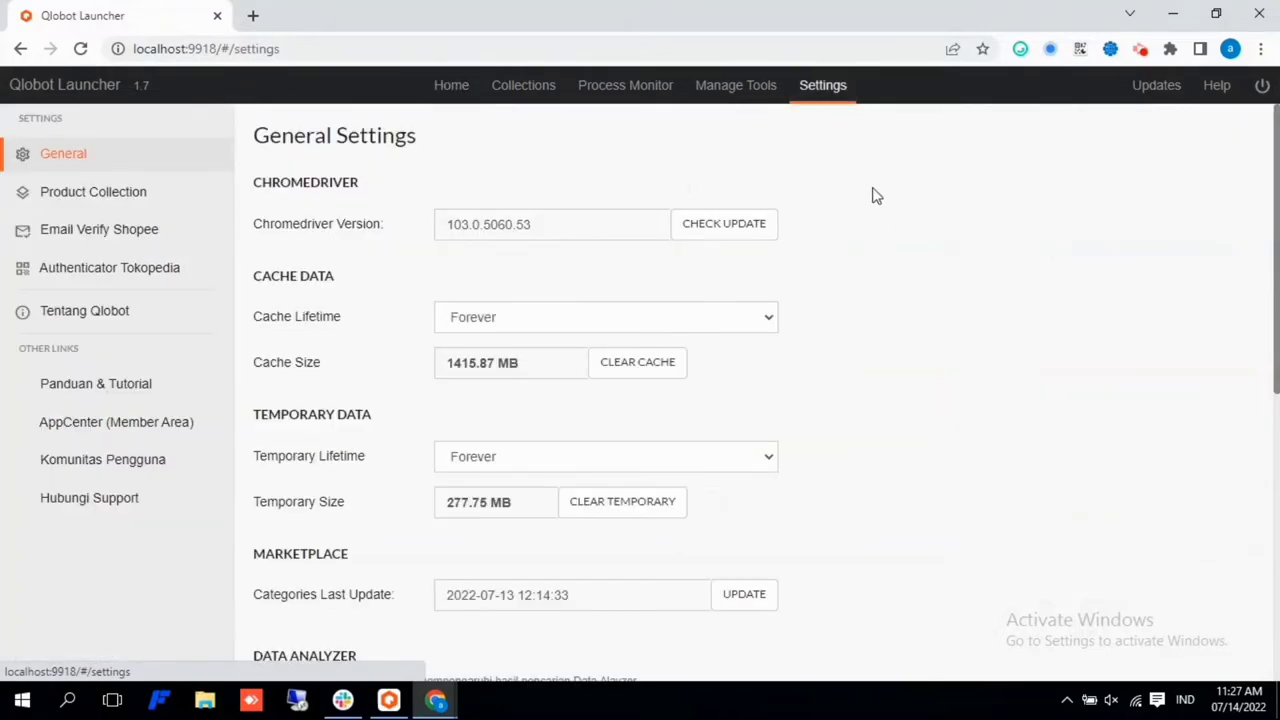
scroll(888, 405, "down", 2)
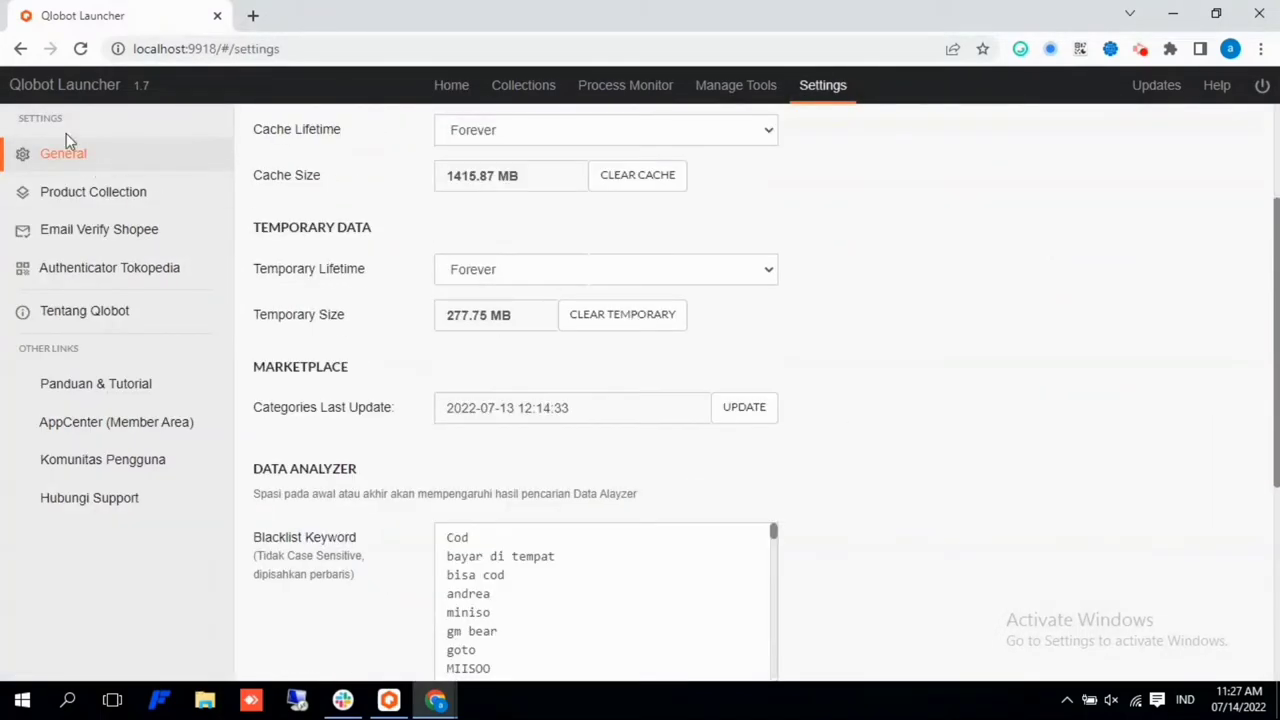
scroll(590, 370, "down", 1)
scroll(604, 381, "down", 1)
scroll(603, 378, "down", 1)
scroll(476, 400, "up", 1)
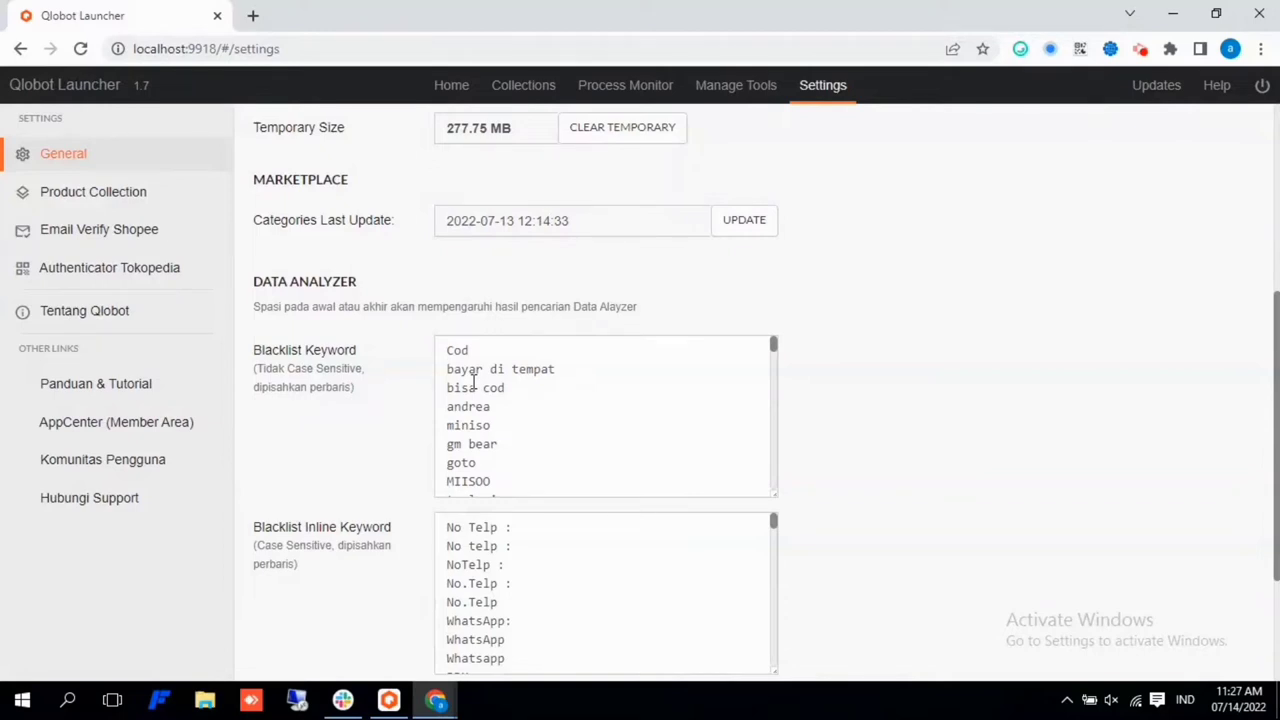
left_click(484, 356)
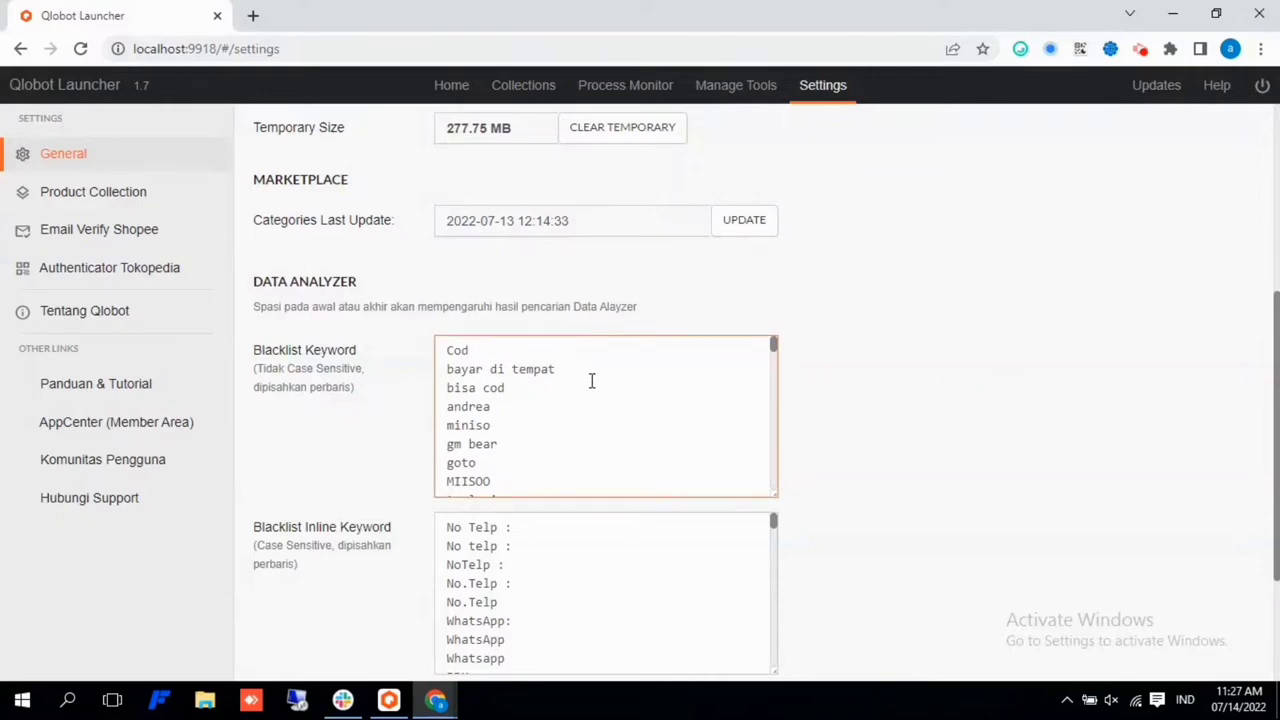
left_click(529, 390)
left_click(526, 404)
left_click(524, 424)
left_click(527, 453)
left_click(529, 484)
Open the Grab Process #1 collection and run the title analyzer on its products.
left_click(536, 88)
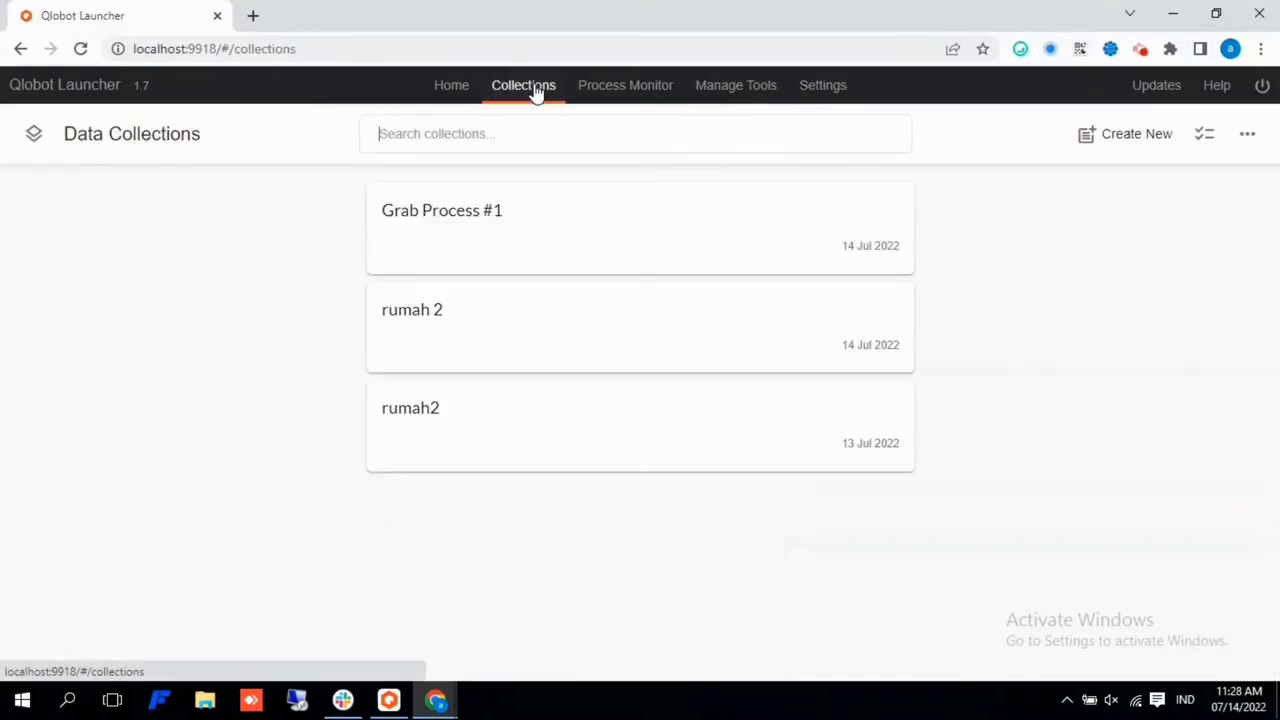
left_click(558, 197)
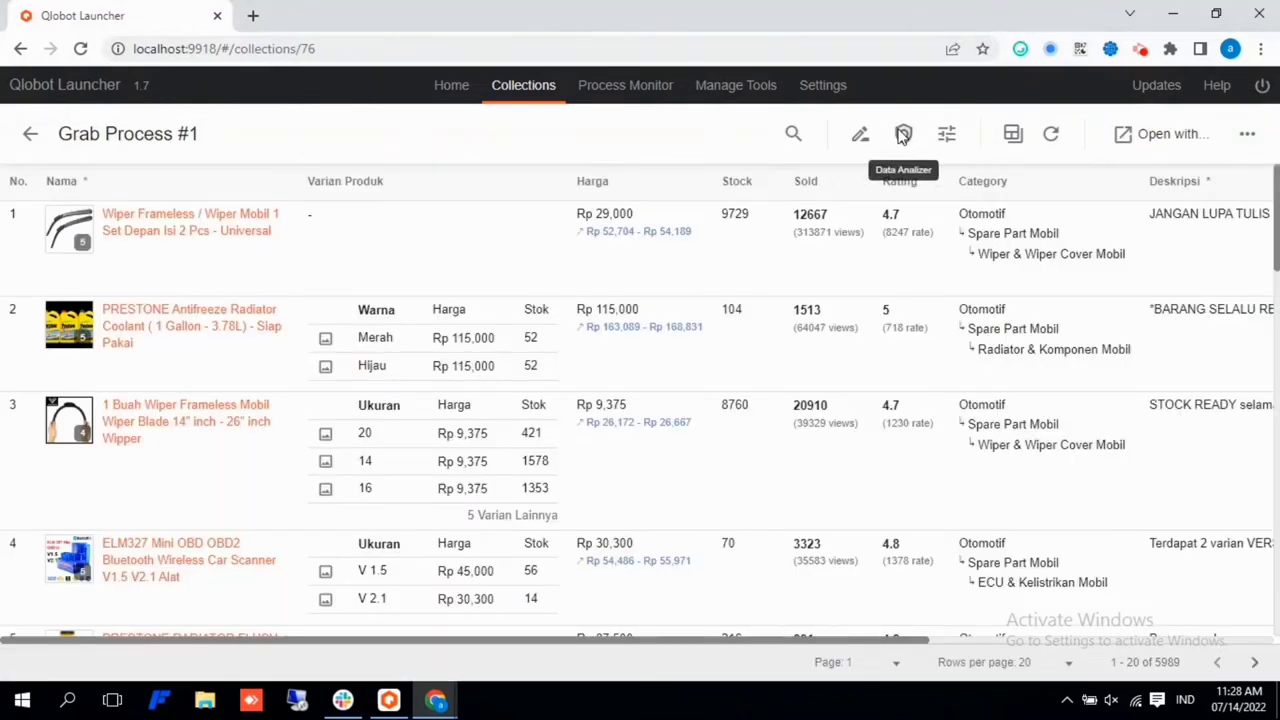
left_click(903, 135)
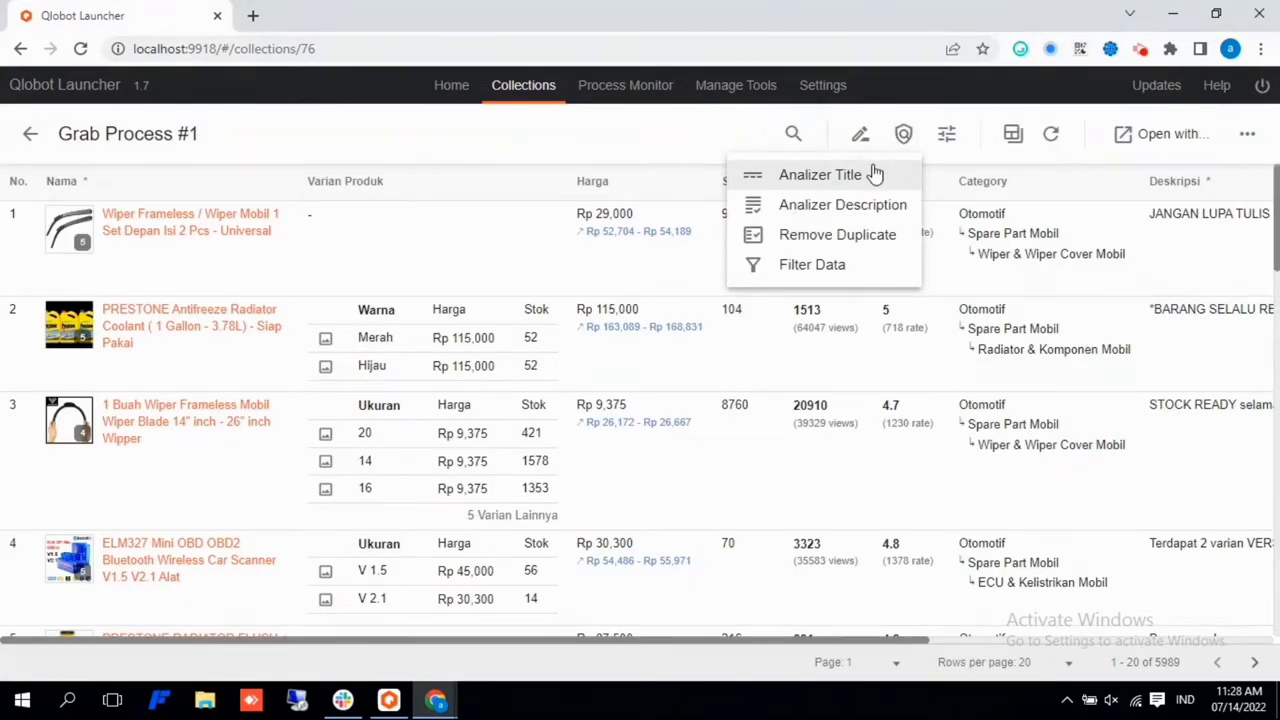
left_click(872, 170)
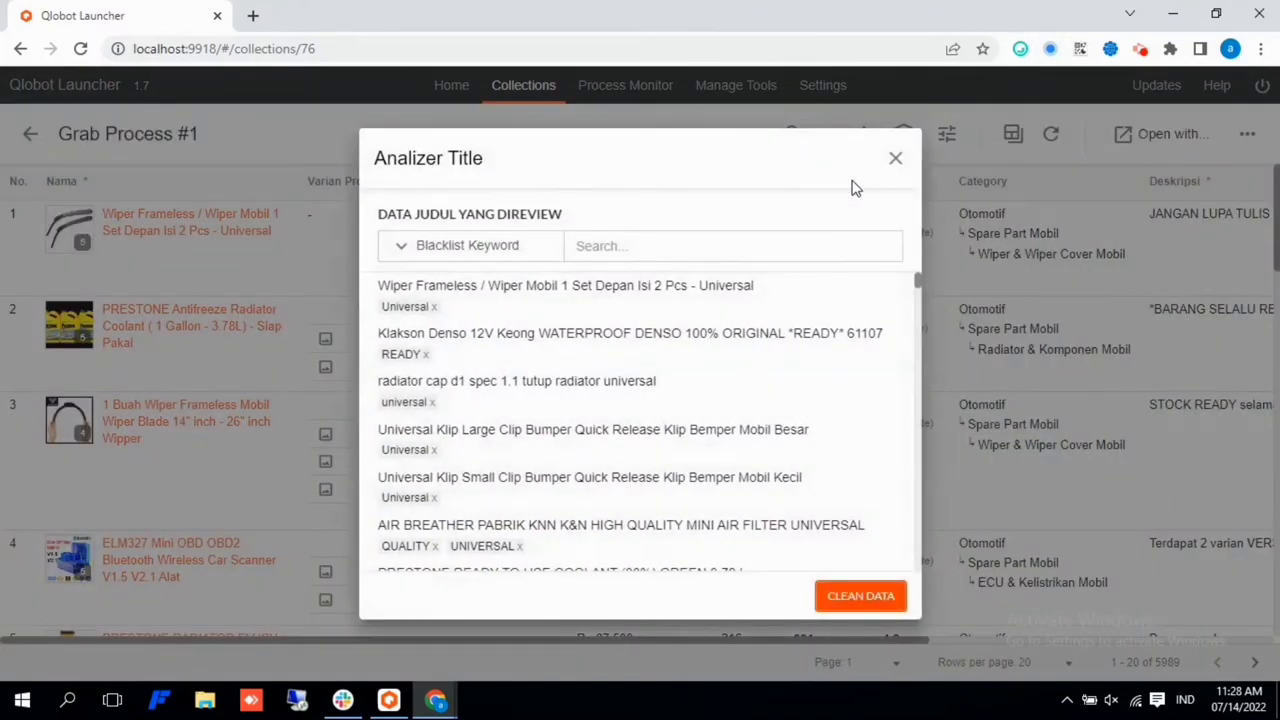
Review the product titles flagged for blacklisted keywords, clean those words from the titles and dismiss the completion message.
scroll(722, 320, "down", 2)
scroll(723, 322, "down", 10)
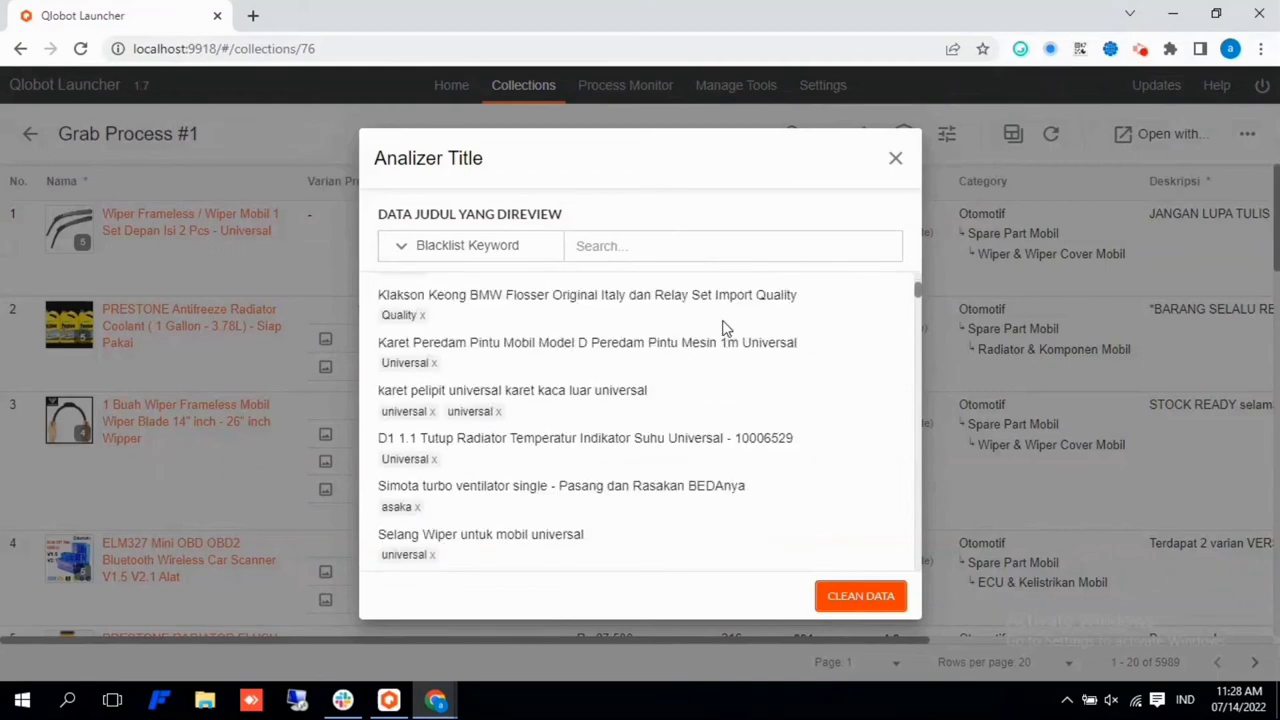
scroll(722, 332, "down", 10)
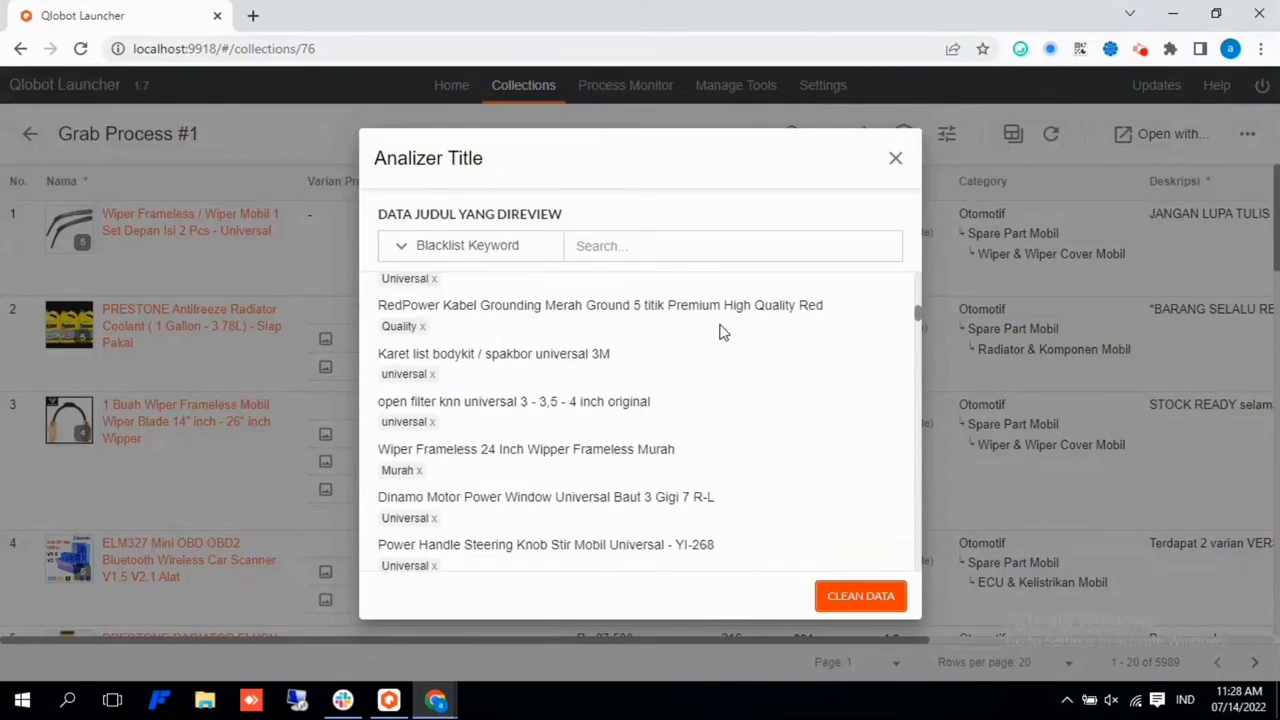
scroll(722, 332, "down", 10)
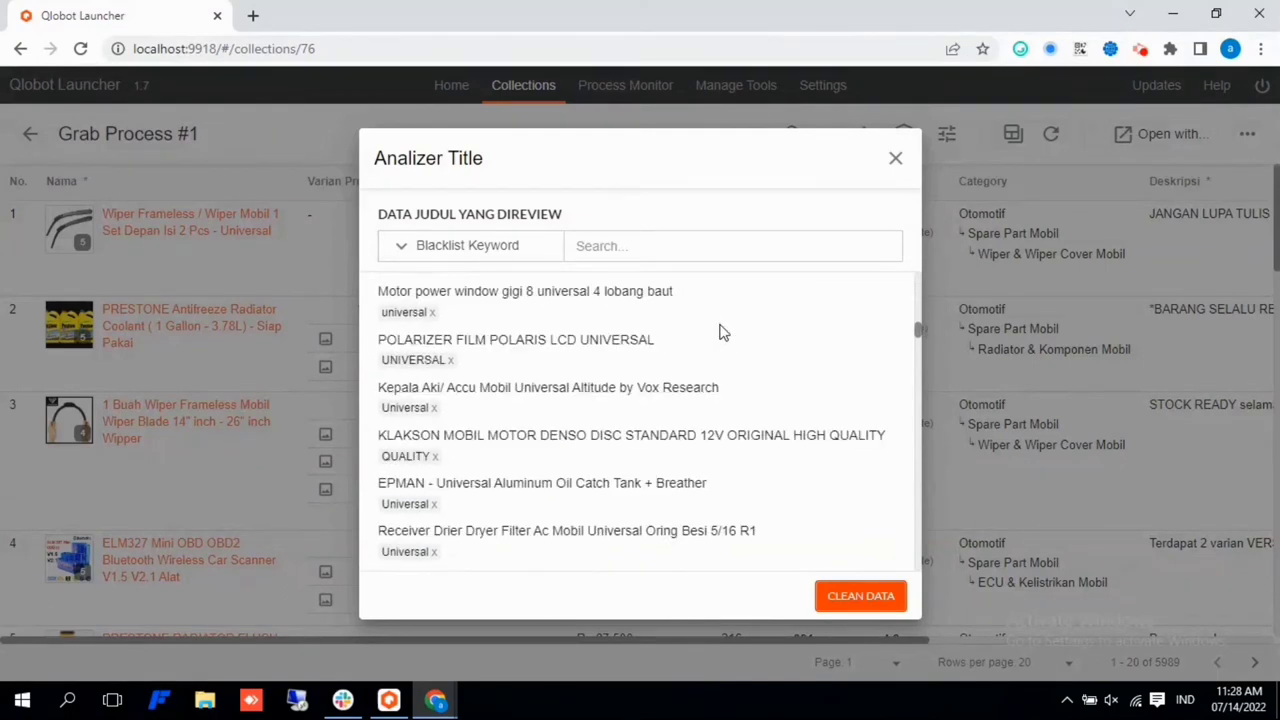
scroll(722, 332, "down", 10)
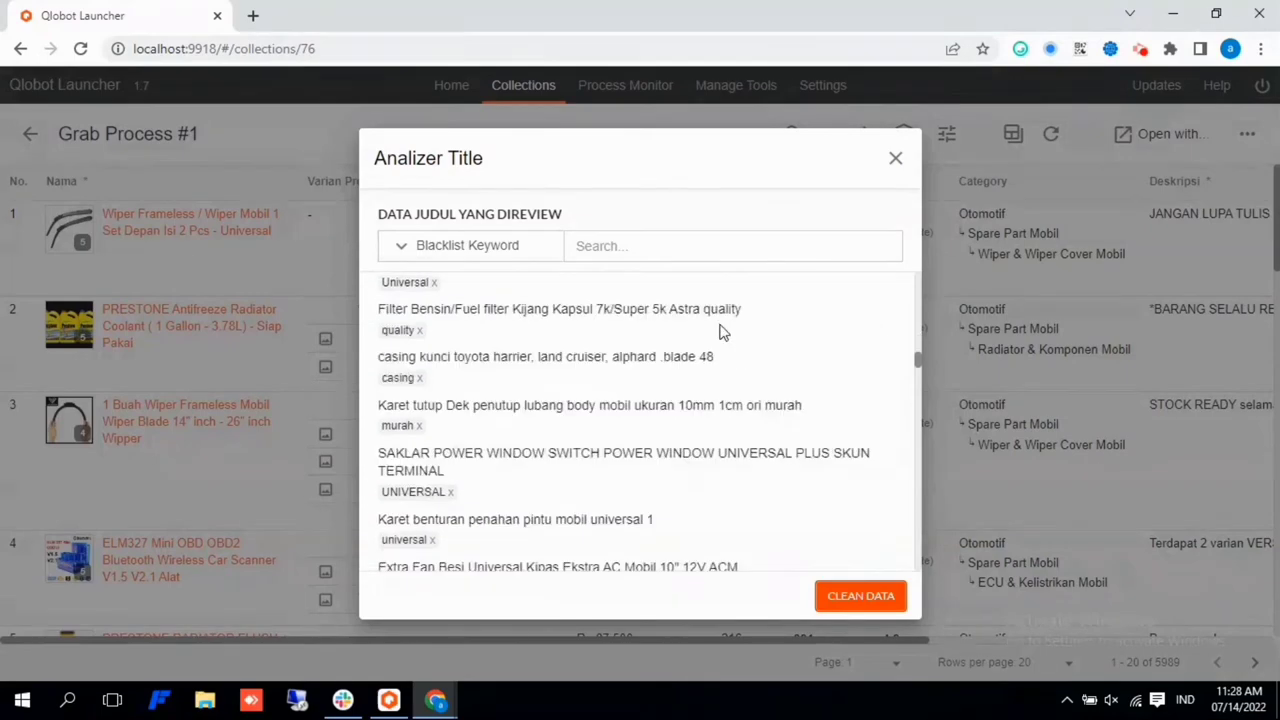
scroll(722, 332, "down", 10)
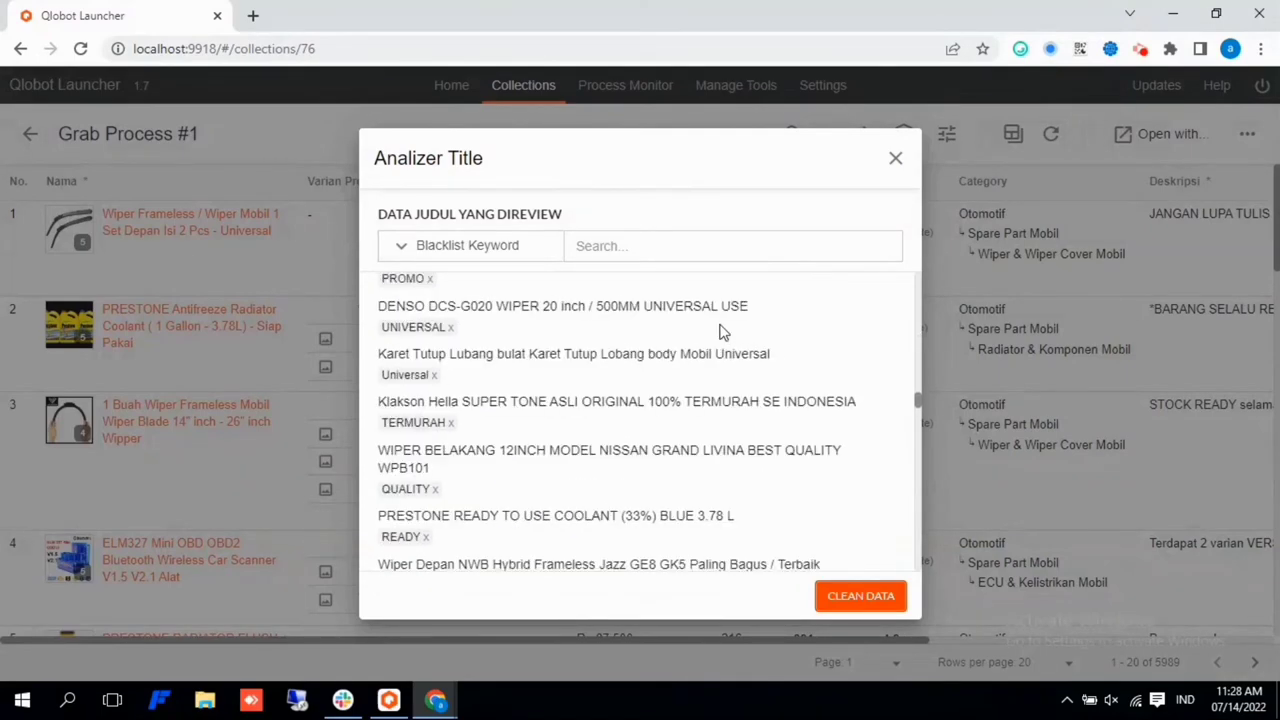
scroll(722, 332, "down", 10)
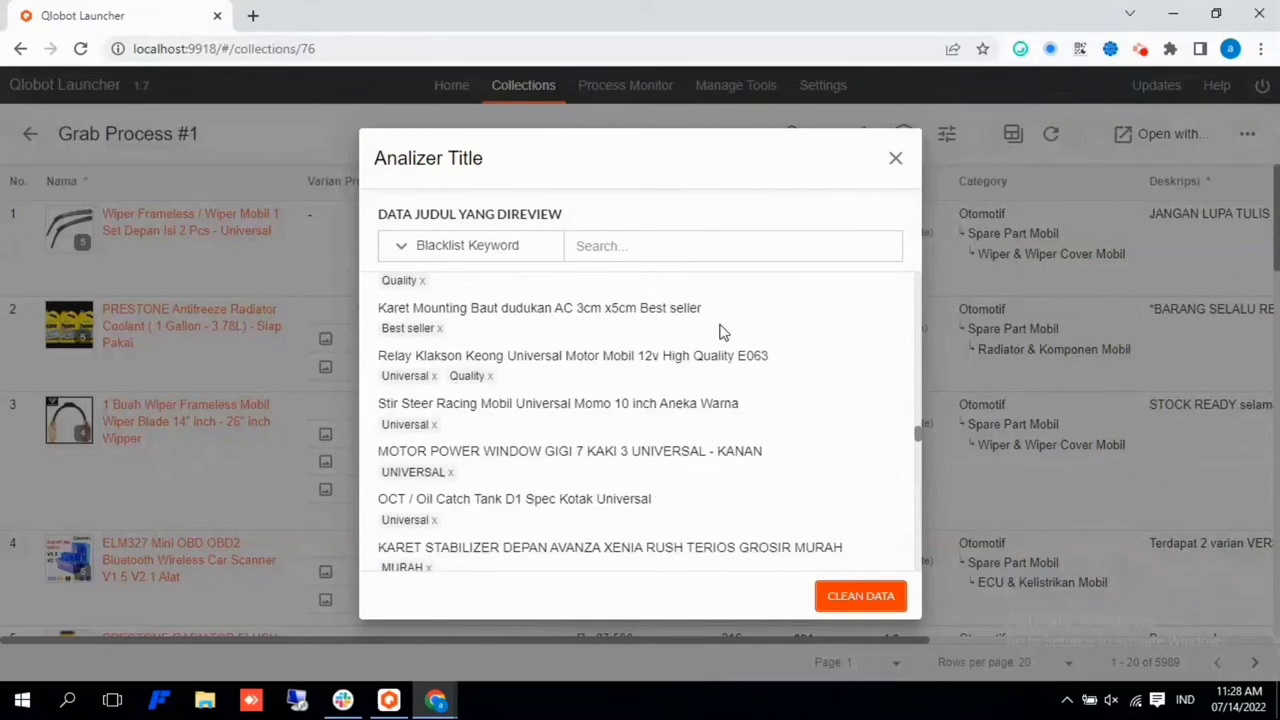
scroll(722, 332, "down", 10)
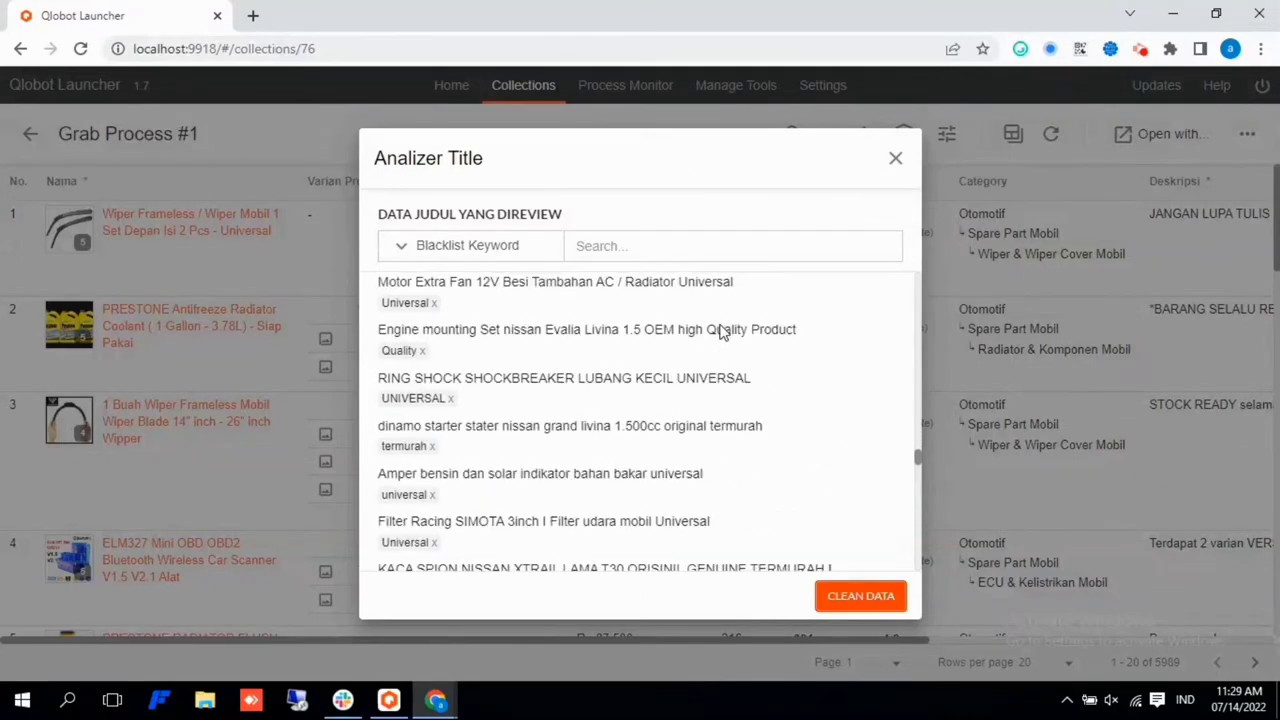
scroll(722, 332, "down", 10)
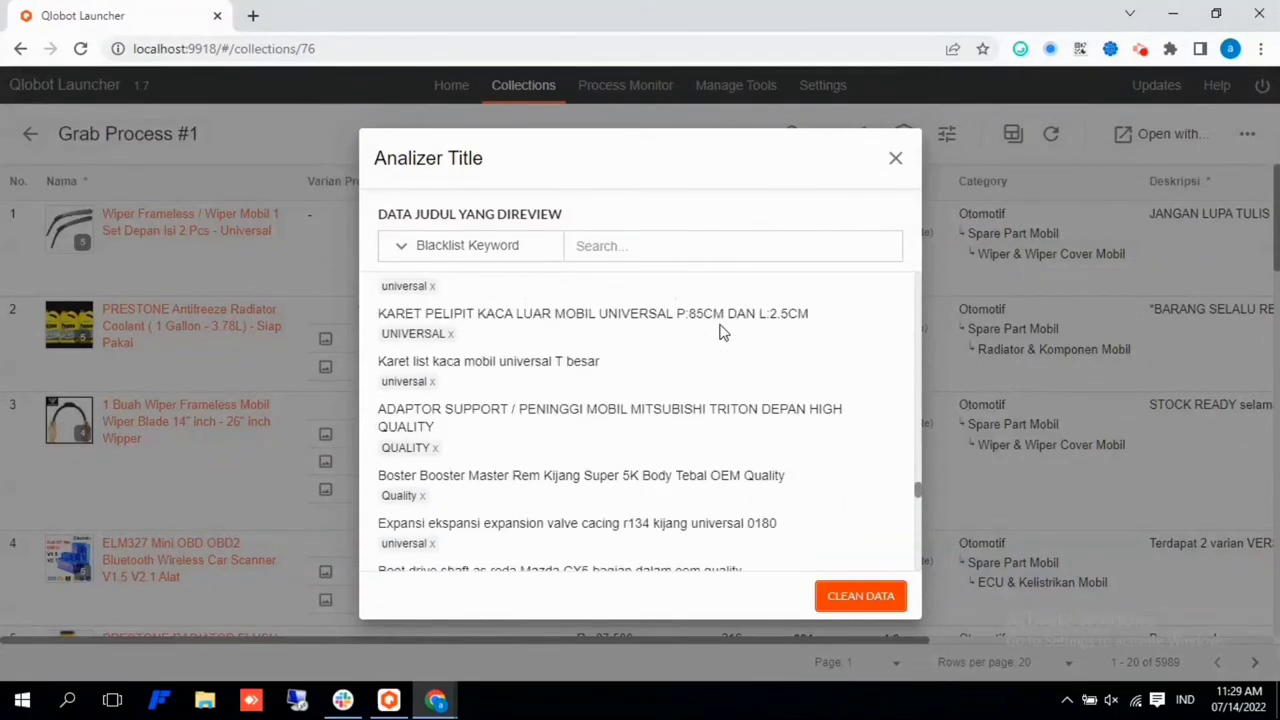
scroll(722, 332, "down", 8)
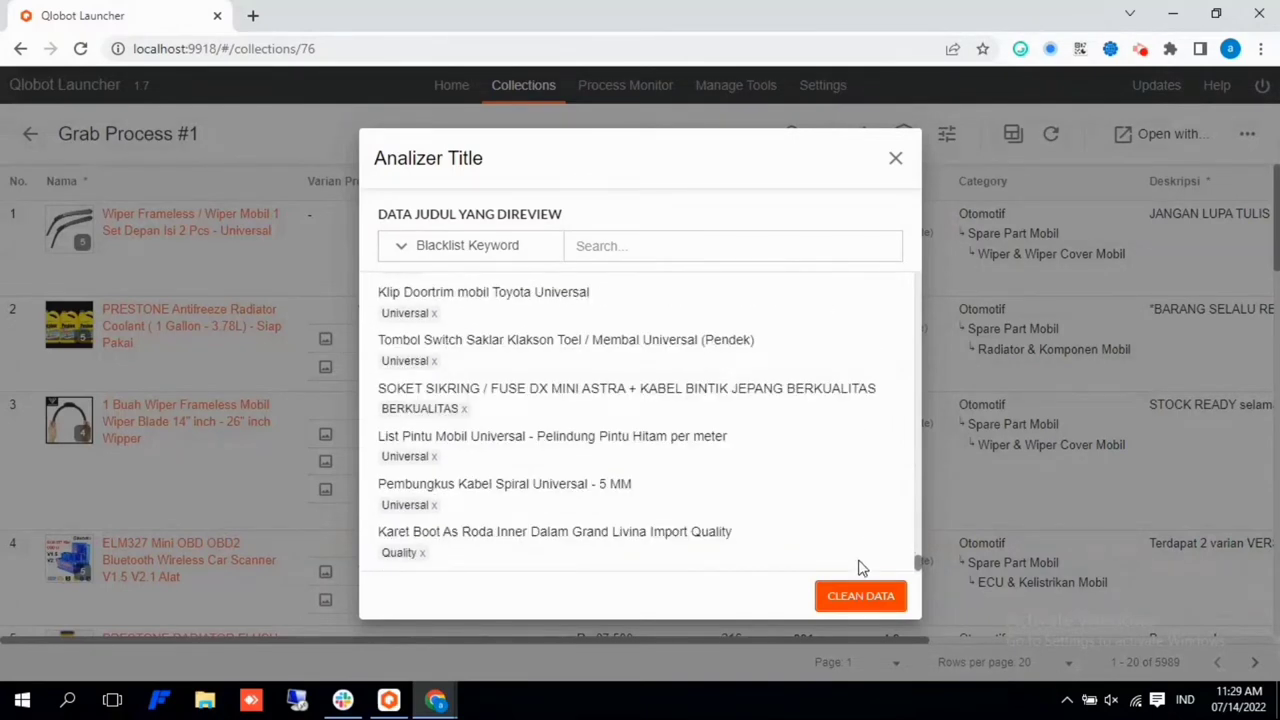
left_click(851, 598)
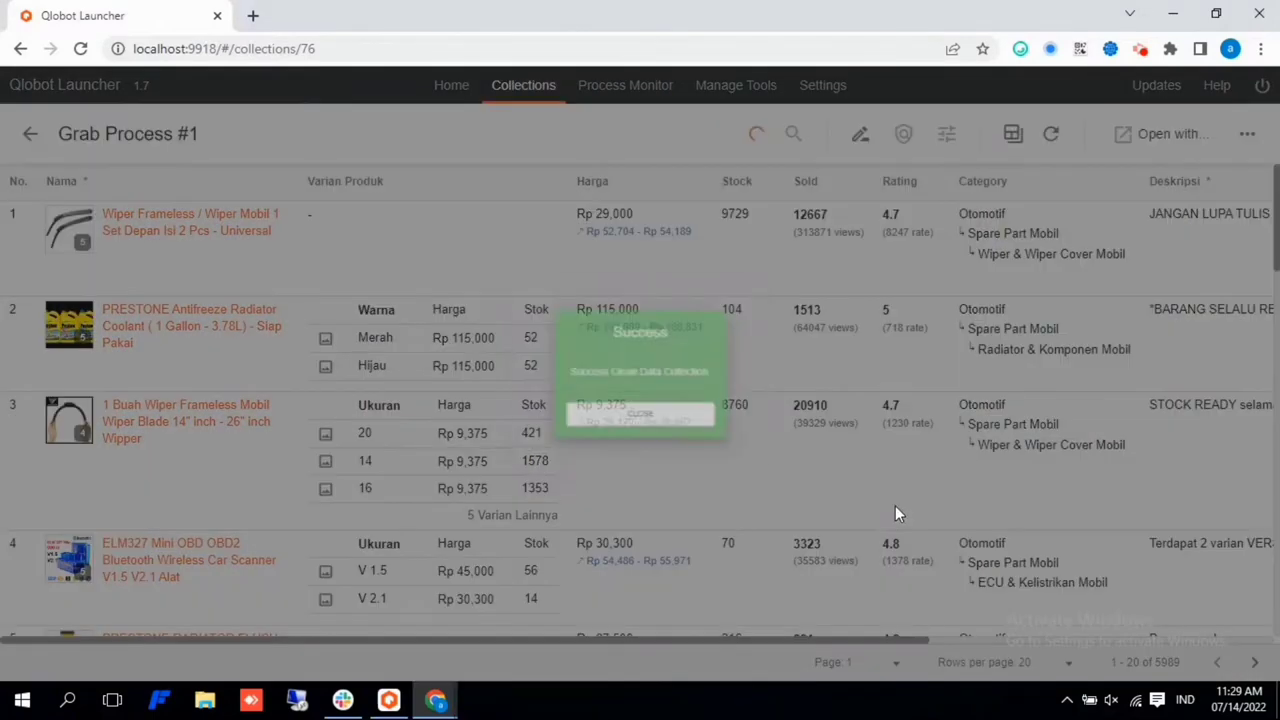
left_click(697, 437)
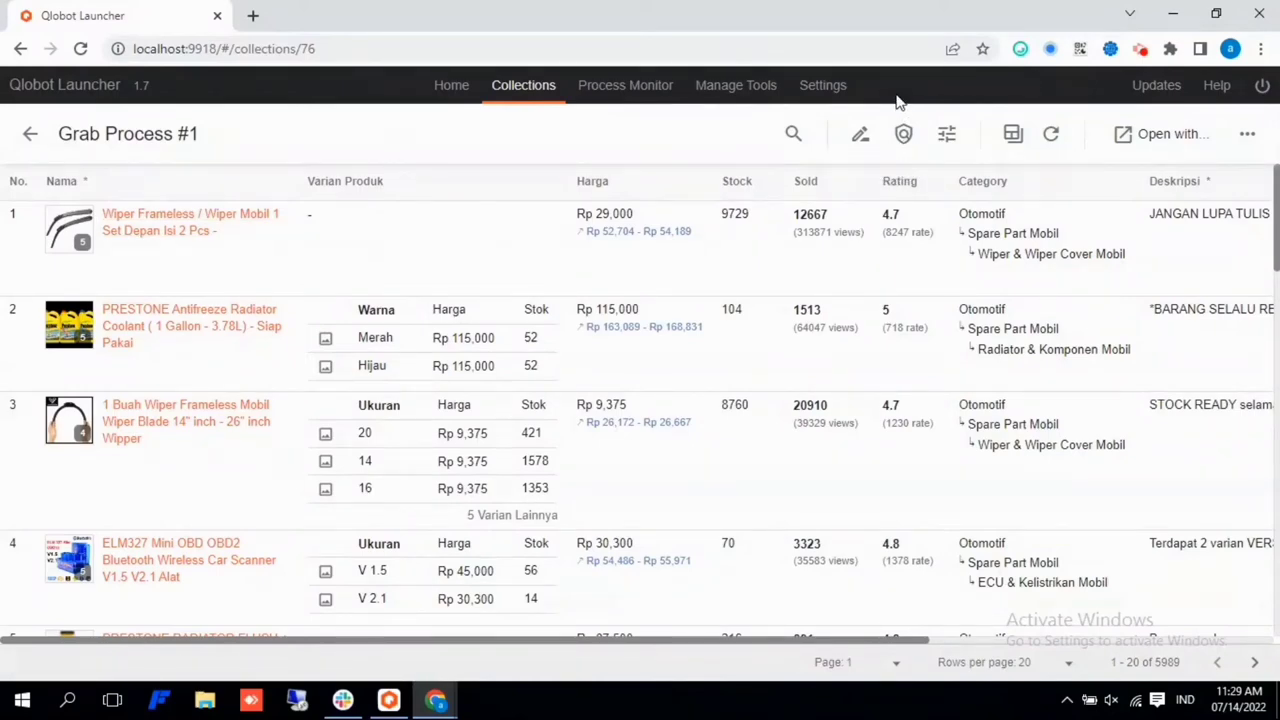
Examine the Blacklist Inline Keyword and Blacklist Inline "Start with" lists in the general settings' Data Analyzer section.
left_click(905, 133)
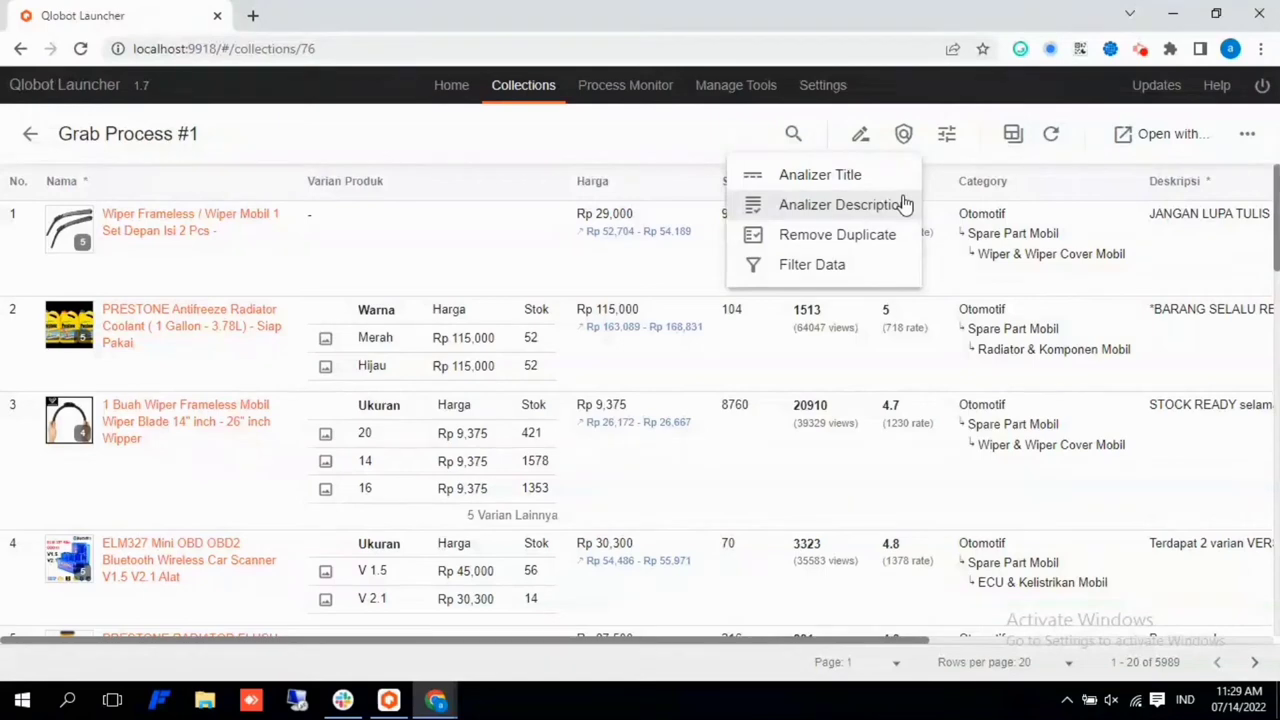
left_click(823, 86)
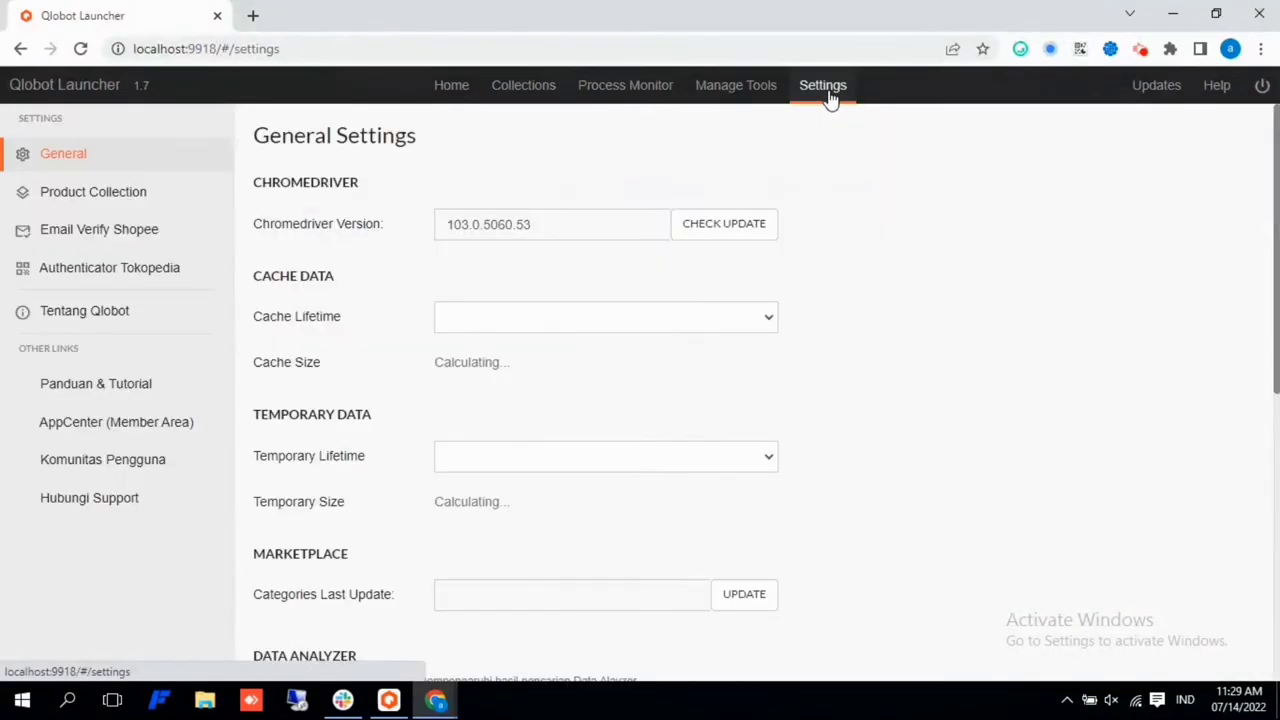
scroll(742, 256, "down", 4)
scroll(742, 256, "down", 1)
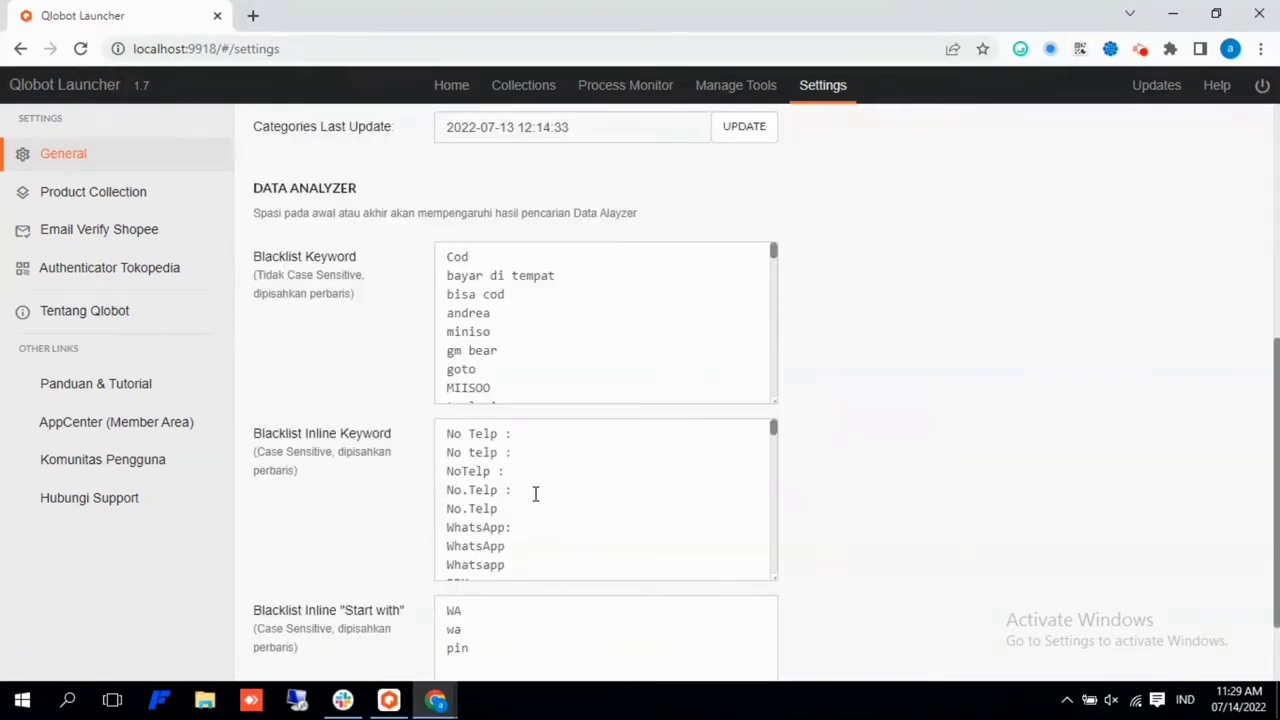
scroll(508, 472, "down", 1)
scroll(508, 472, "down", 4)
scroll(508, 473, "up", 5)
scroll(508, 473, "up", 5)
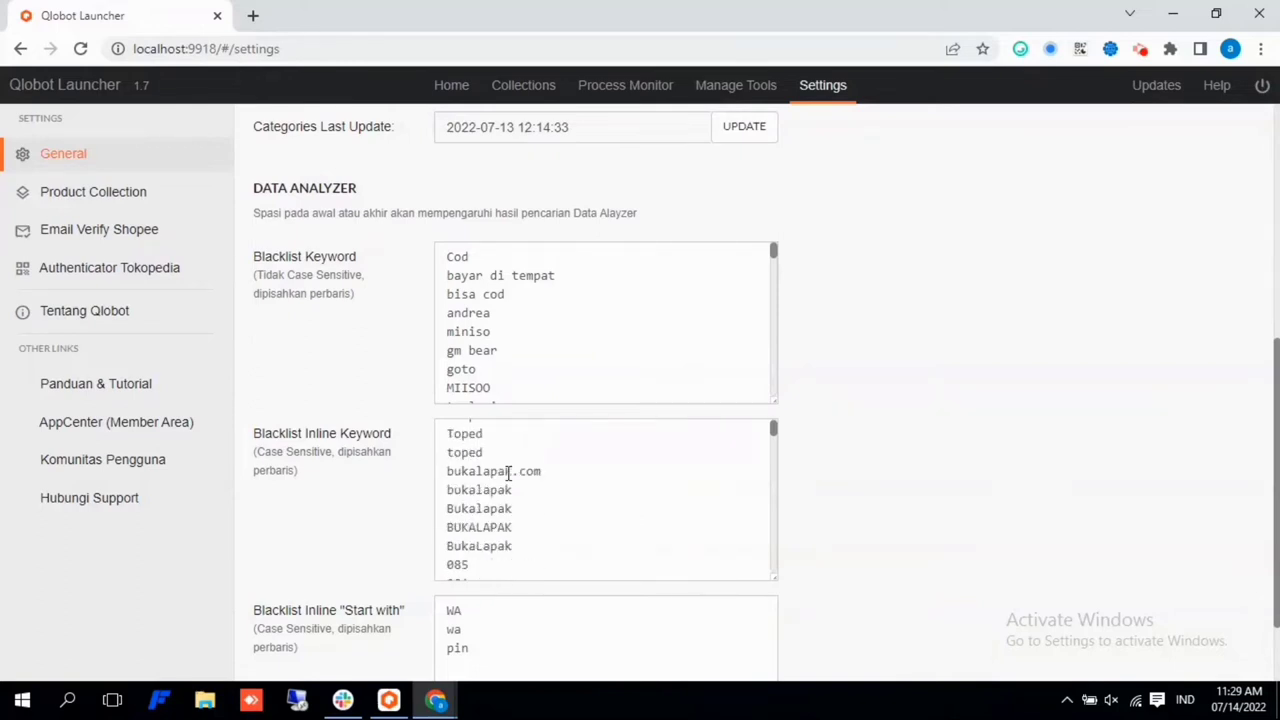
scroll(508, 473, "down", 3)
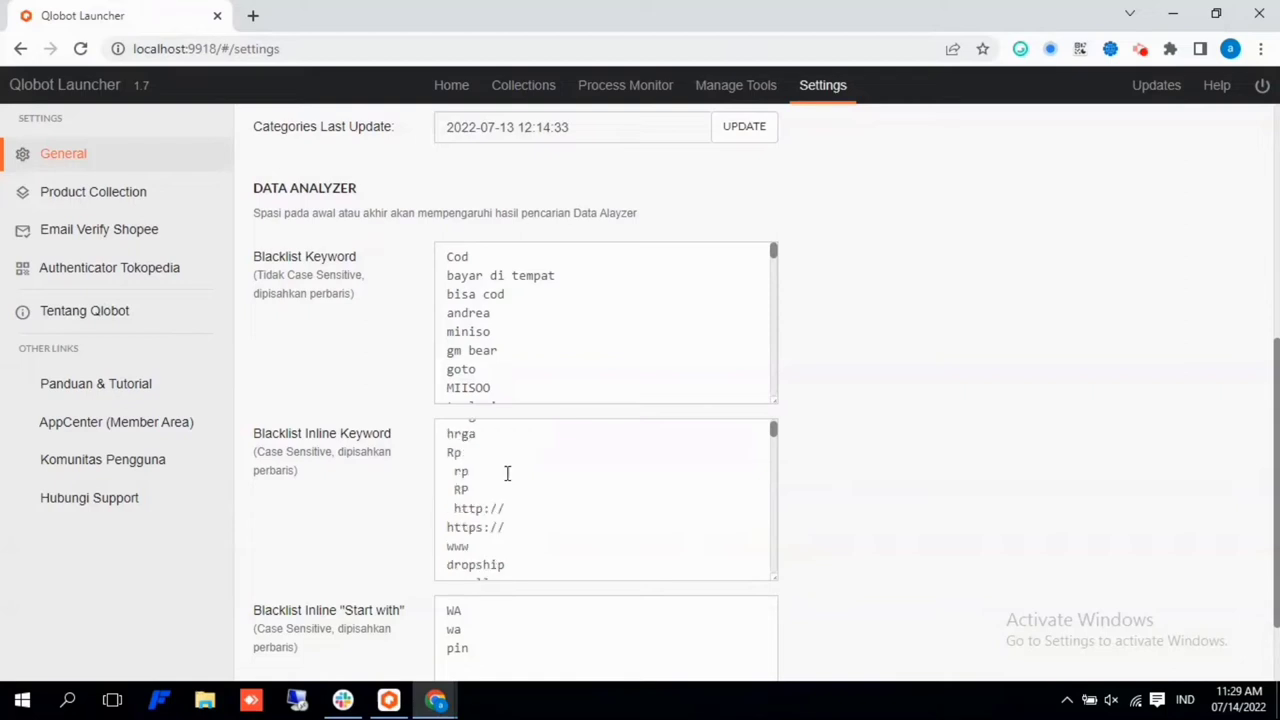
scroll(508, 473, "down", 2)
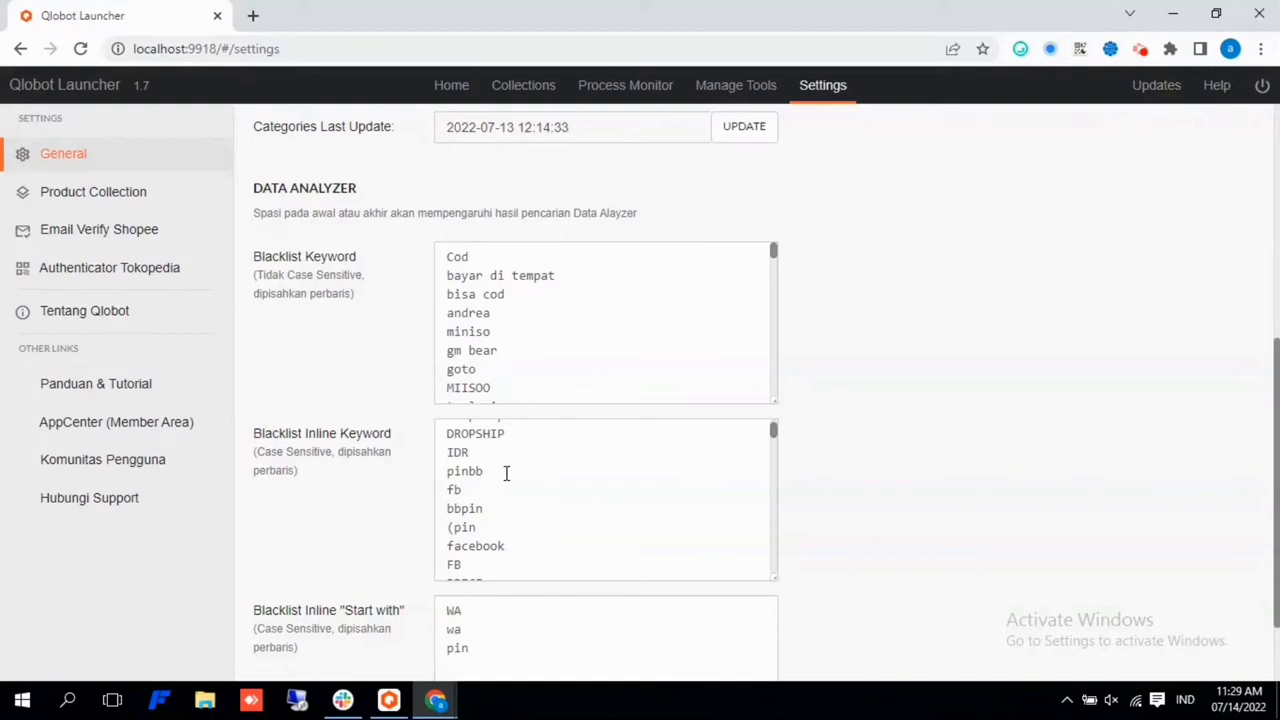
Run the description analyzer on the Grab Process #1 collection and clean the sentences marked for deletion from its product descriptions.
left_click(517, 90)
left_click(560, 220)
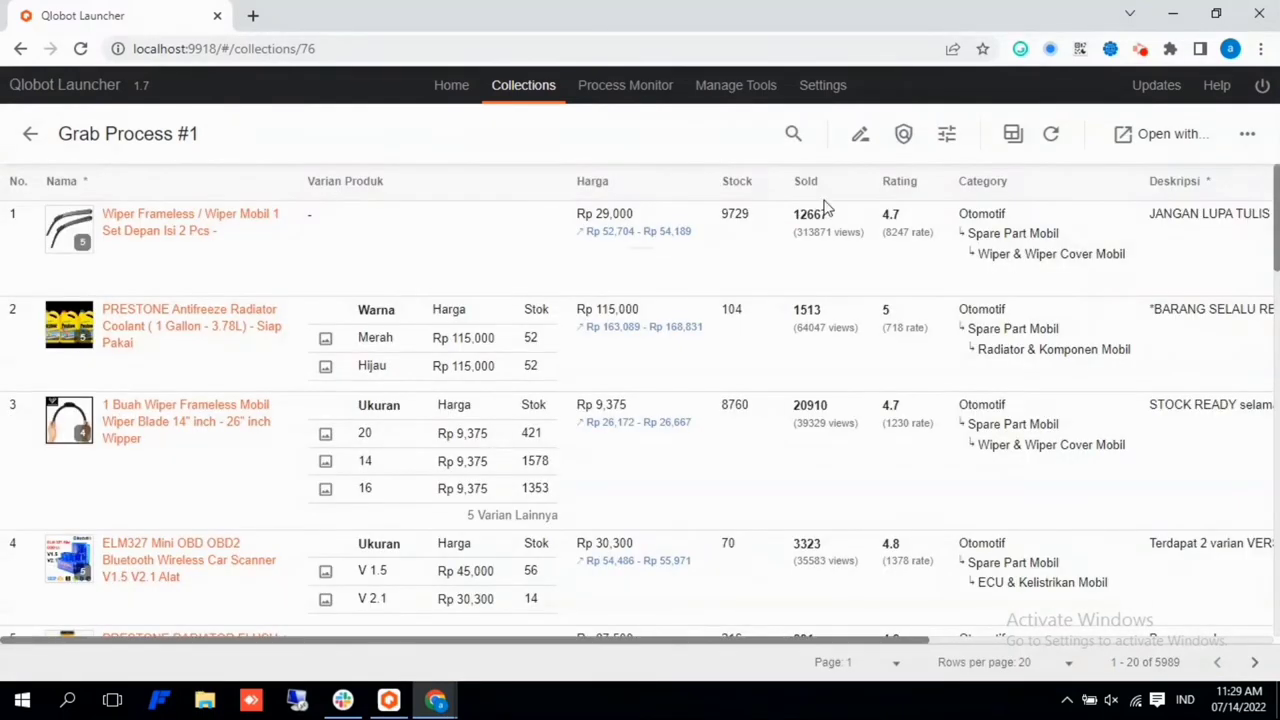
left_click(906, 136)
left_click(857, 203)
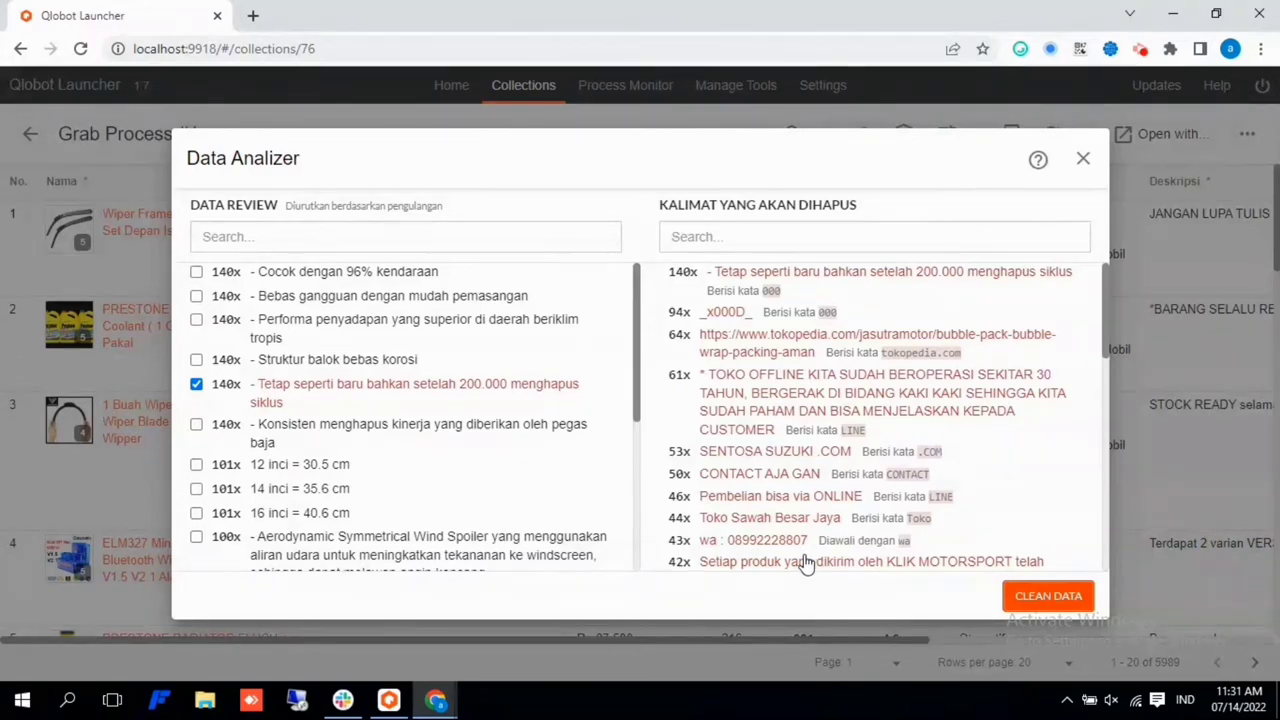
left_click(1062, 600)
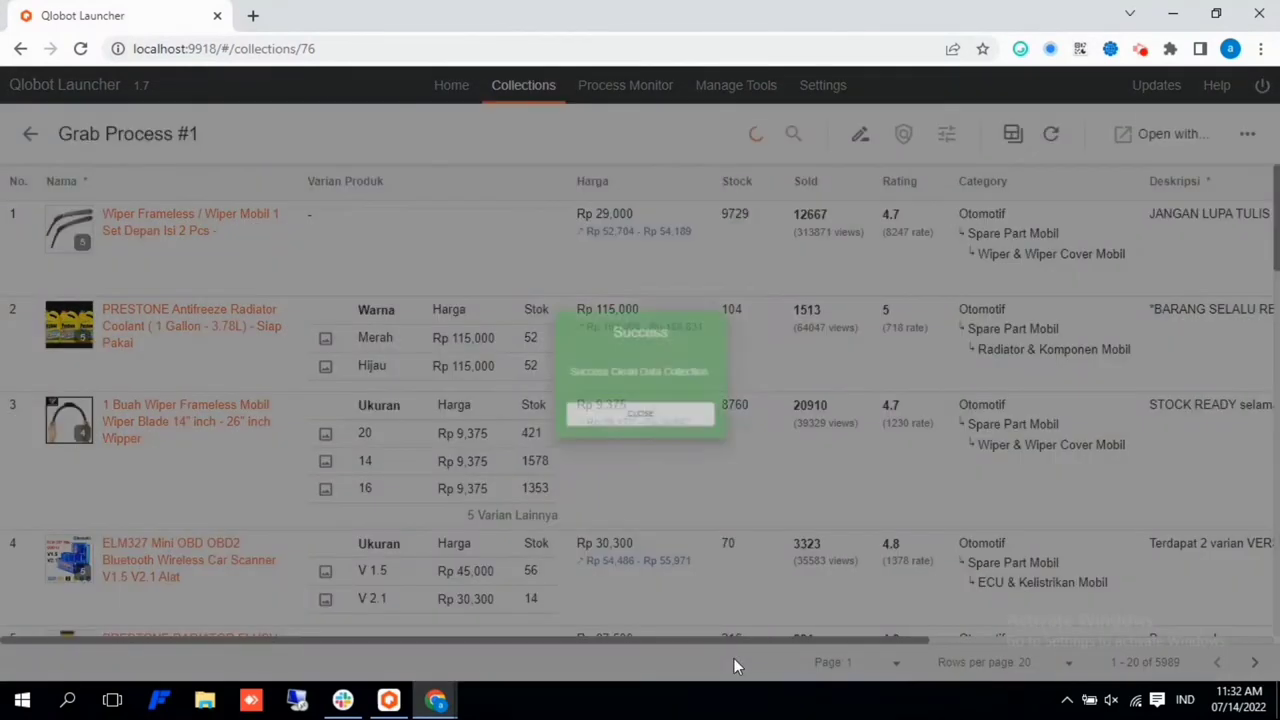
left_click(645, 434)
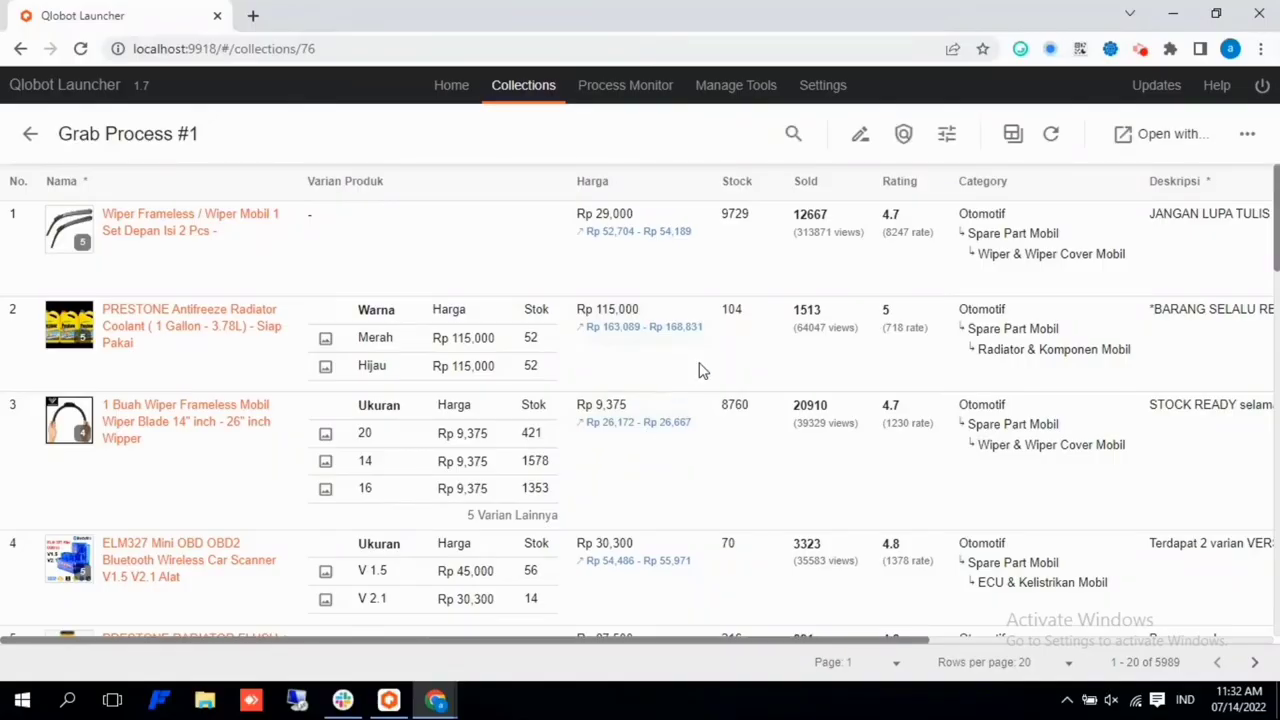
Remove duplicate products from the Grab Process #1 collection using only the Duplicate Judul Produk criterion, and dismiss the completion message.
left_click(908, 140)
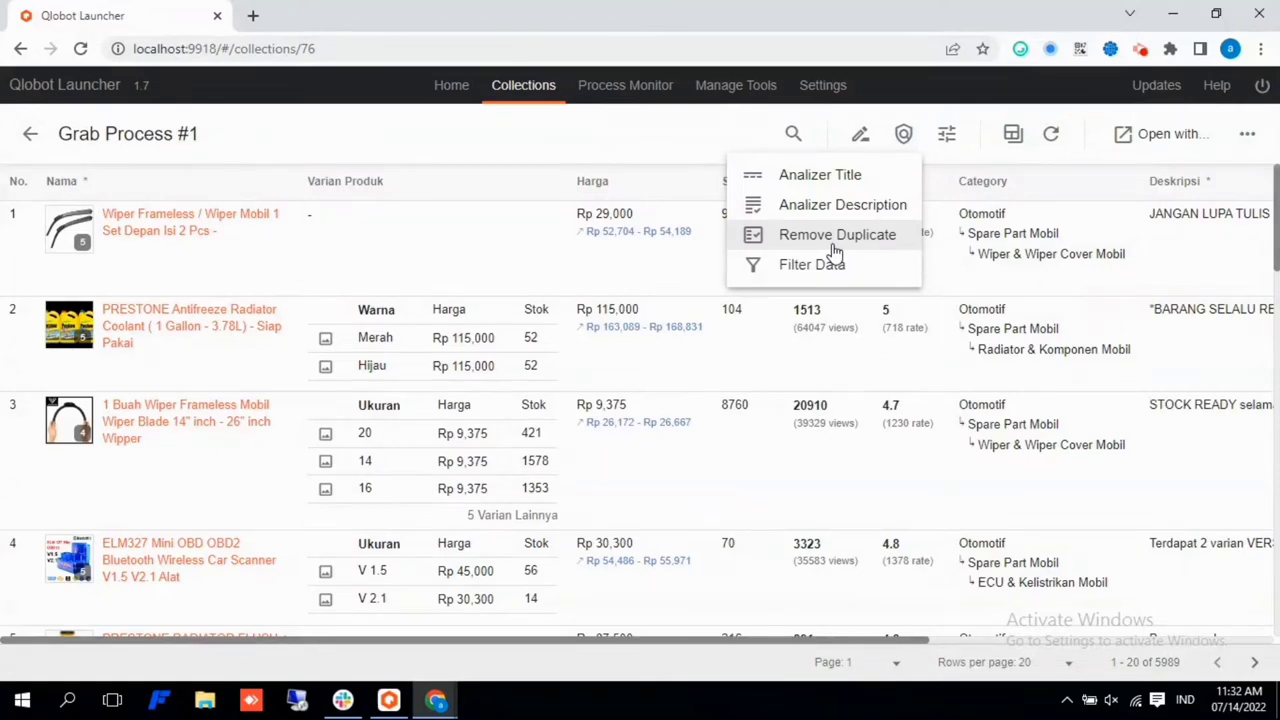
left_click(835, 240)
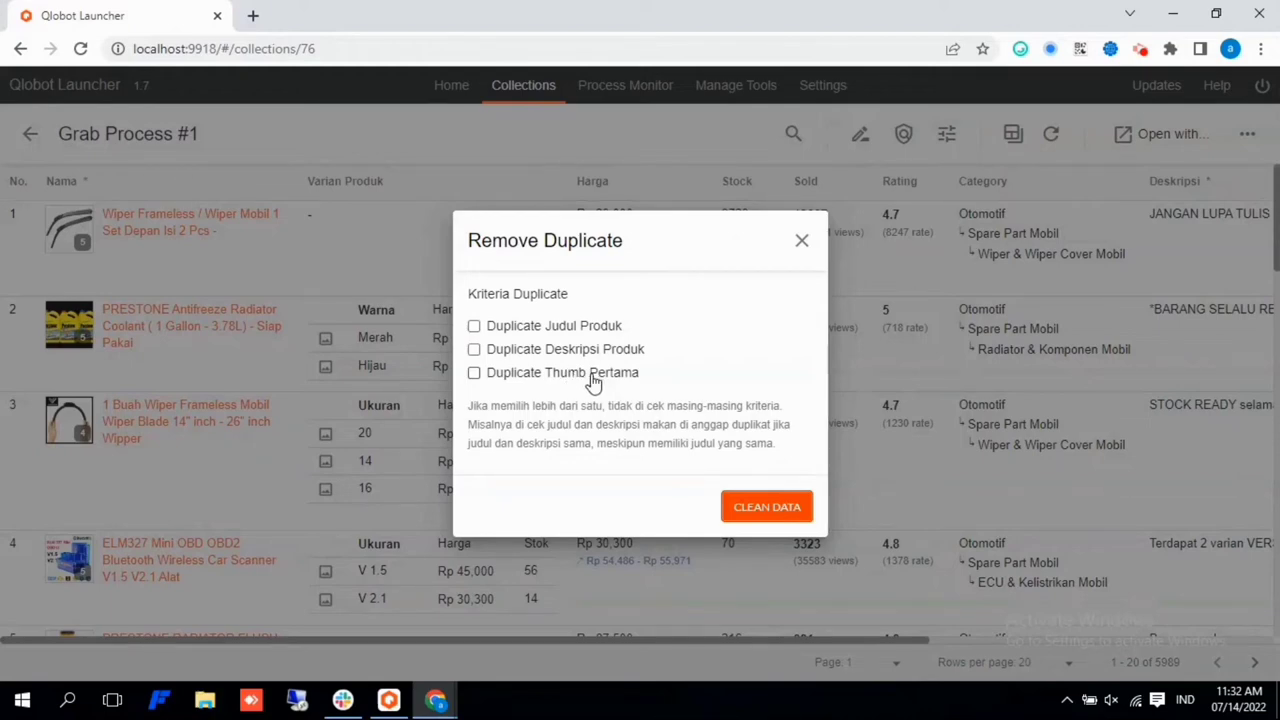
left_click(586, 329)
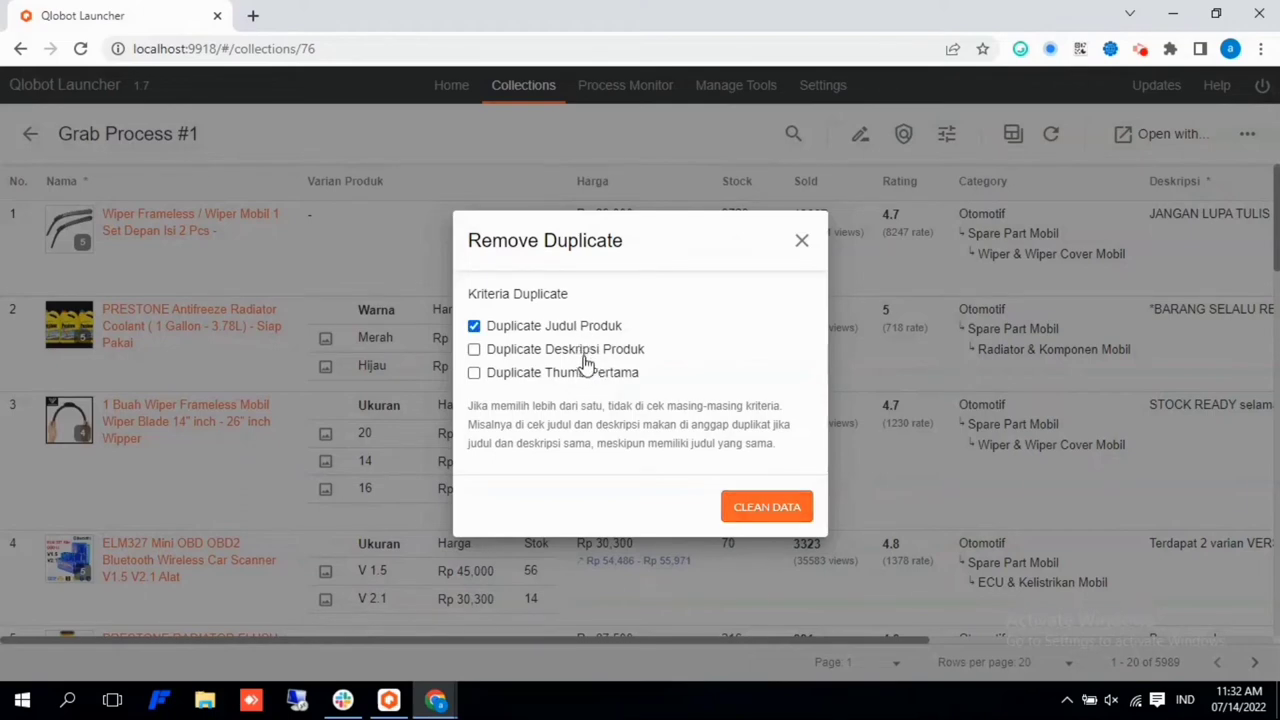
left_click(588, 373)
left_click(587, 374)
left_click(787, 512)
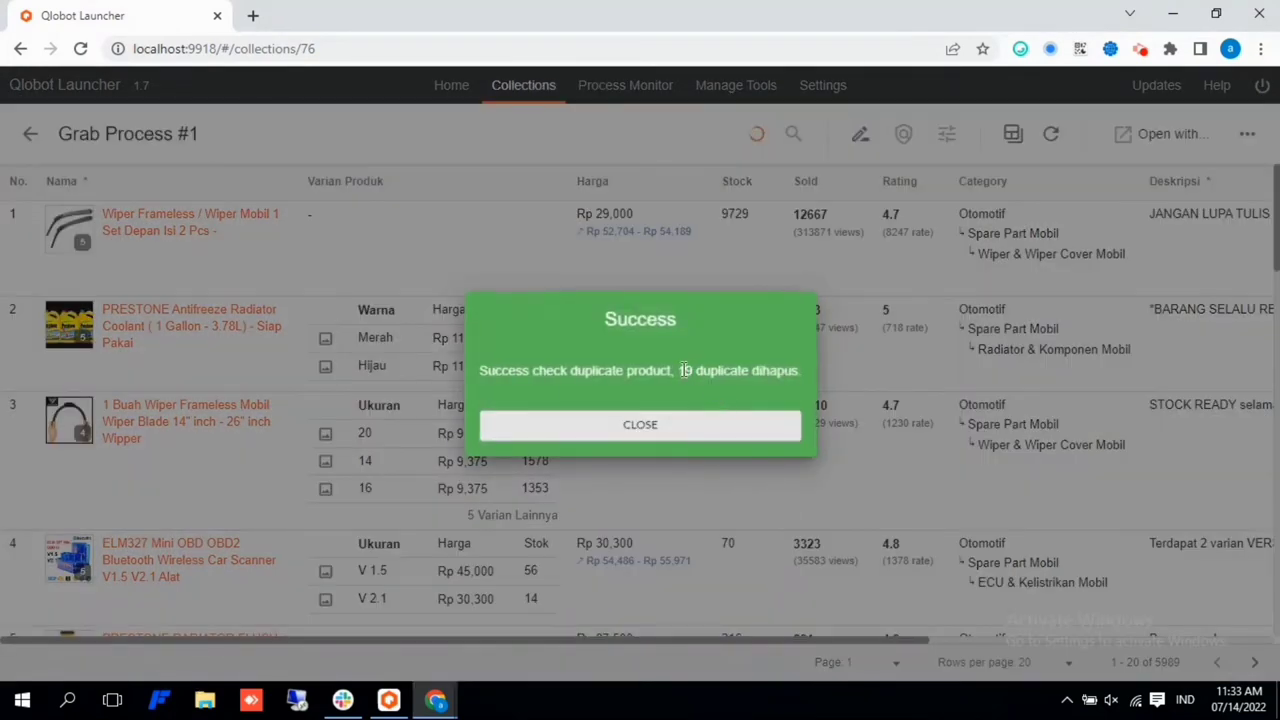
left_click_drag(675, 370, 693, 370)
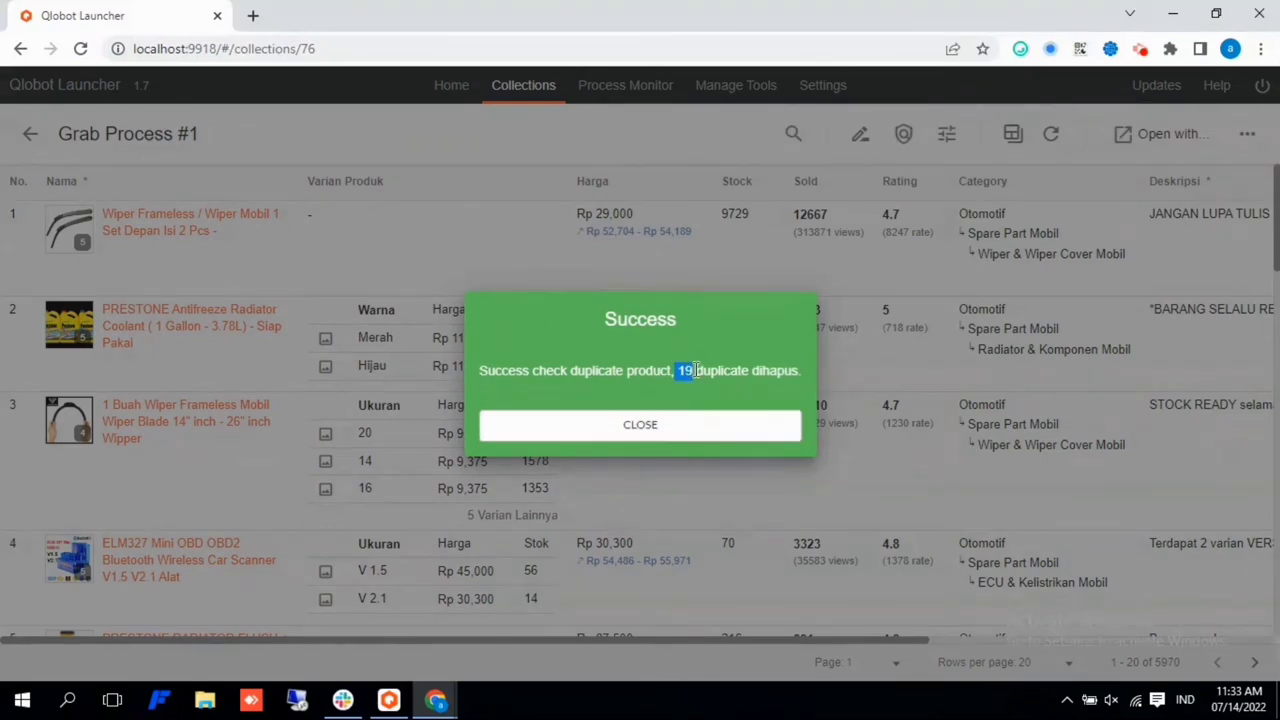
left_click(701, 424)
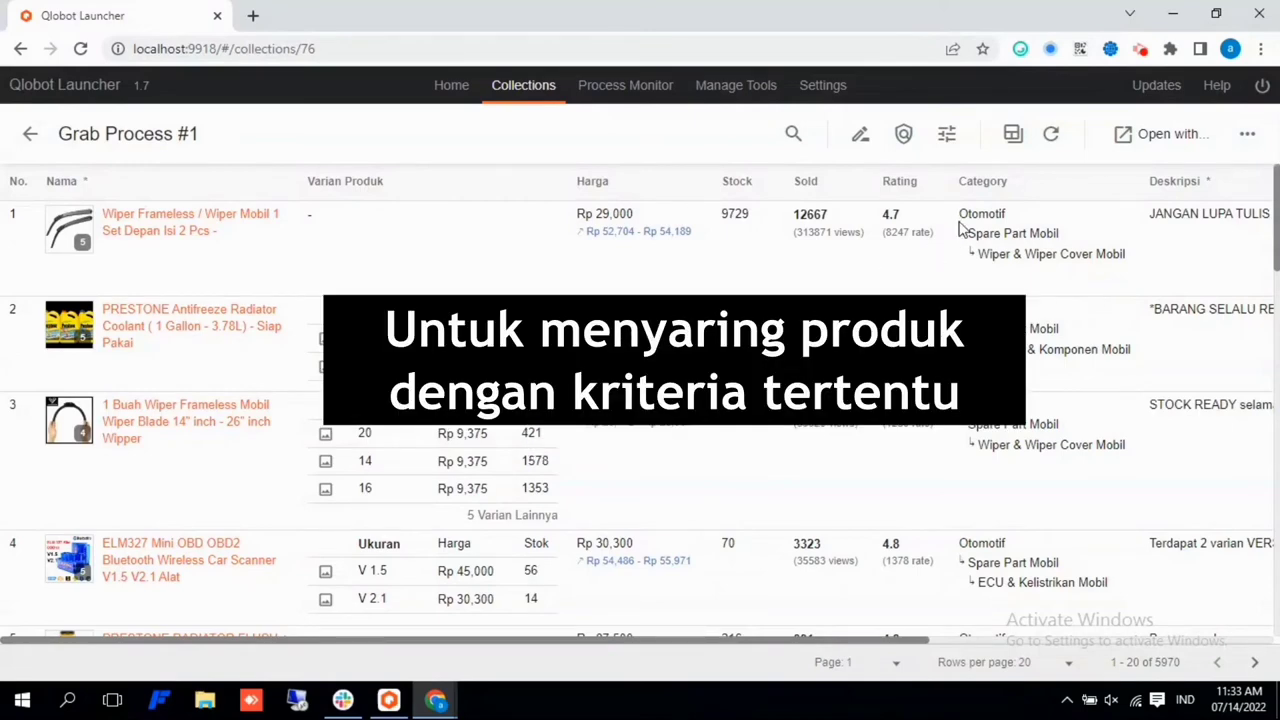
Check the Grab Process #1 collection against a data filter: Produk Terjual from 3, Minimal Stok 10, Minimal Thumbnail 2 and a required product description.
left_click(908, 136)
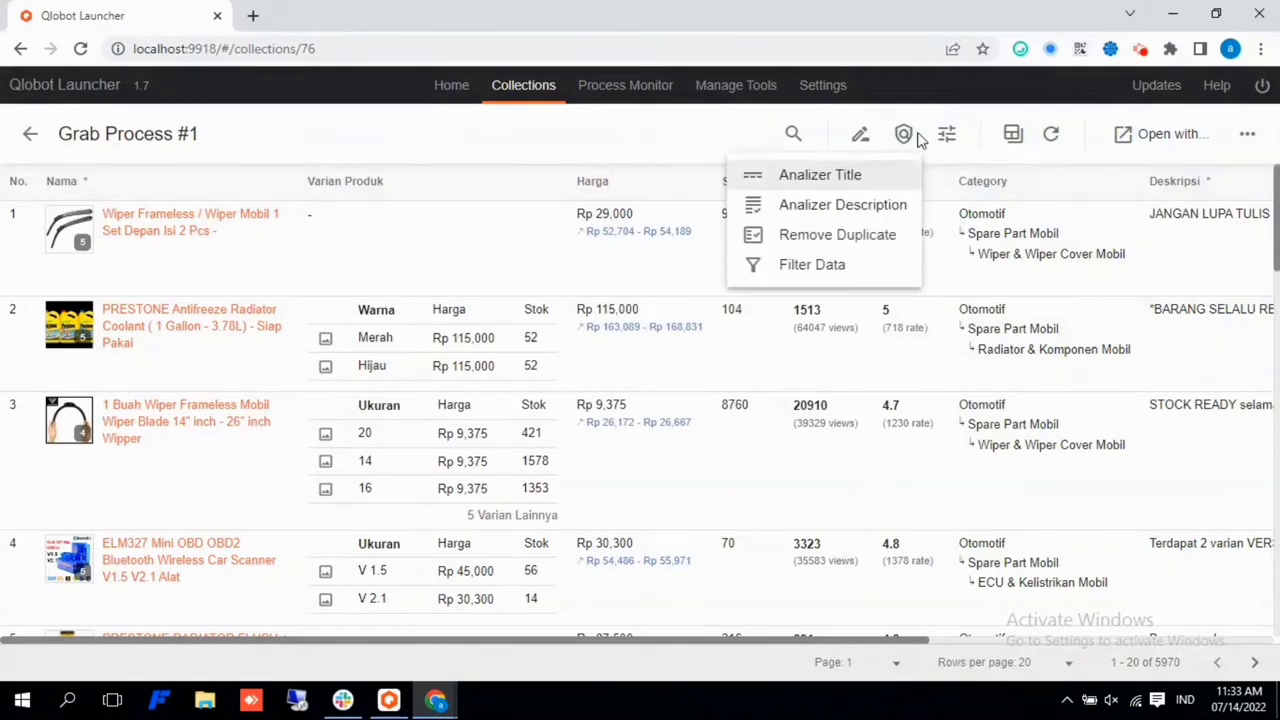
left_click(875, 268)
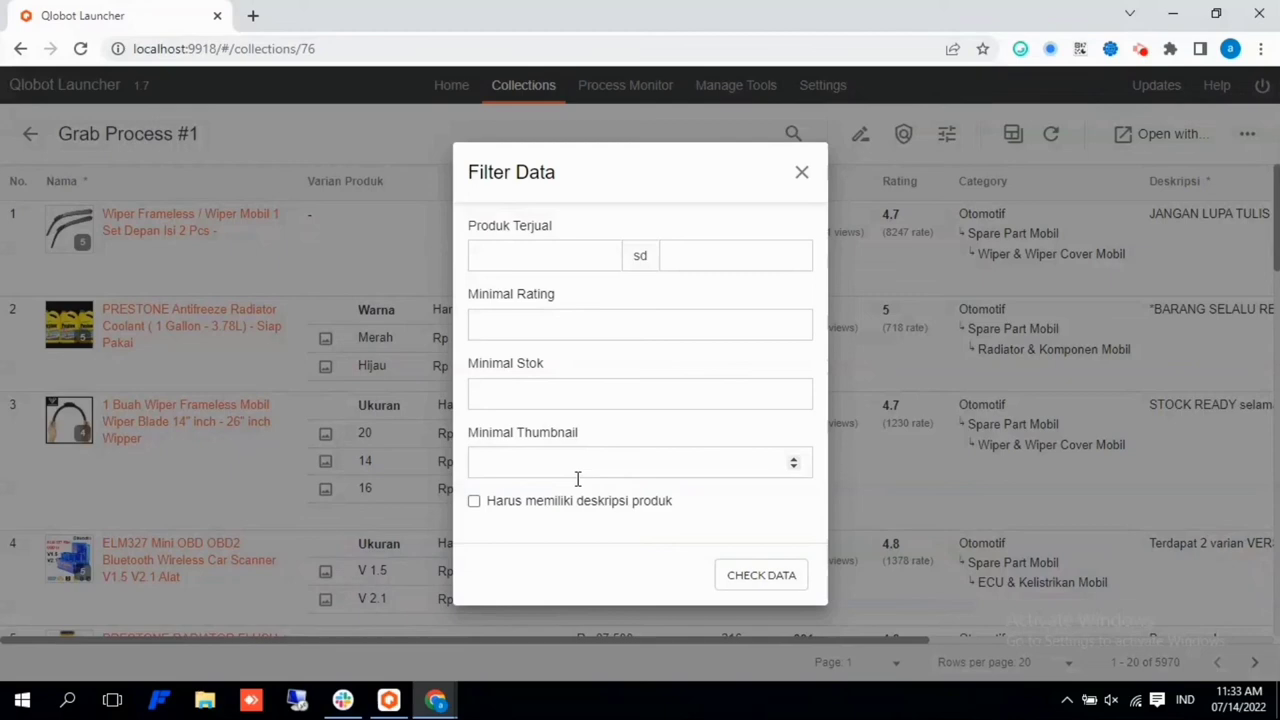
left_click(565, 250)
type("3")
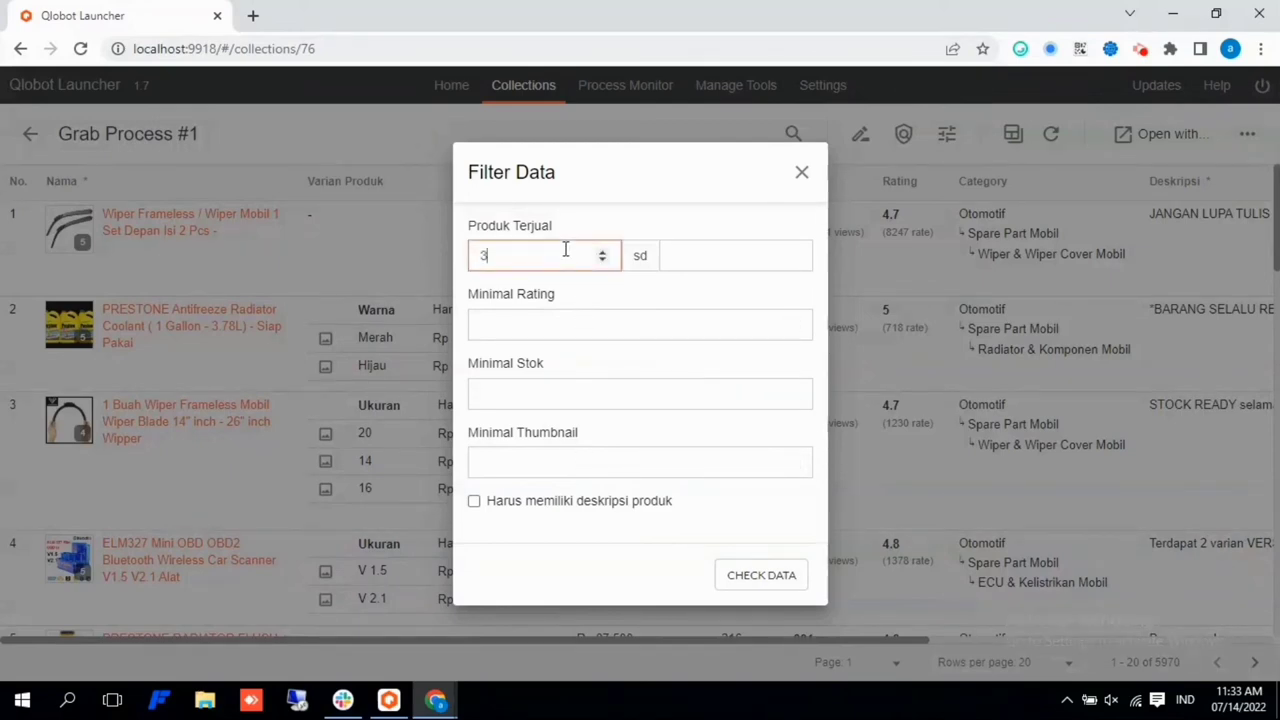
key("Tab")
key("Tab")
key("Tab")
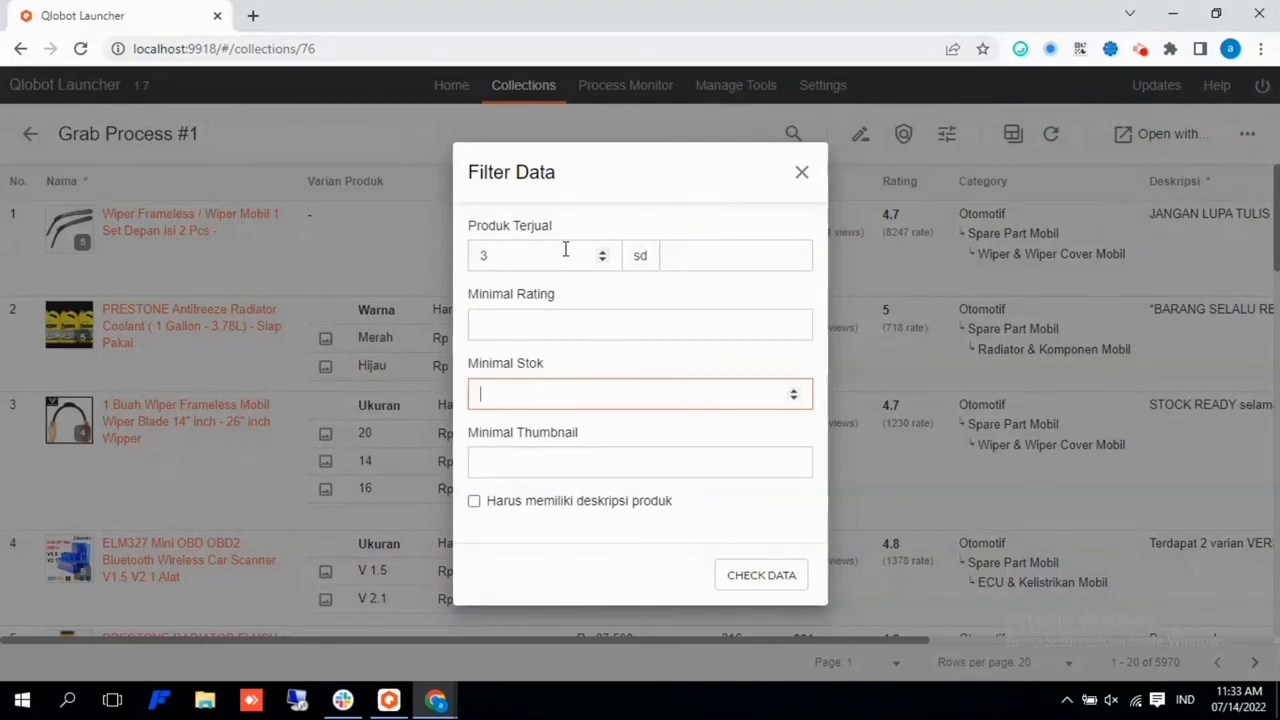
type("10")
left_click(550, 463)
type("2")
left_click(634, 507)
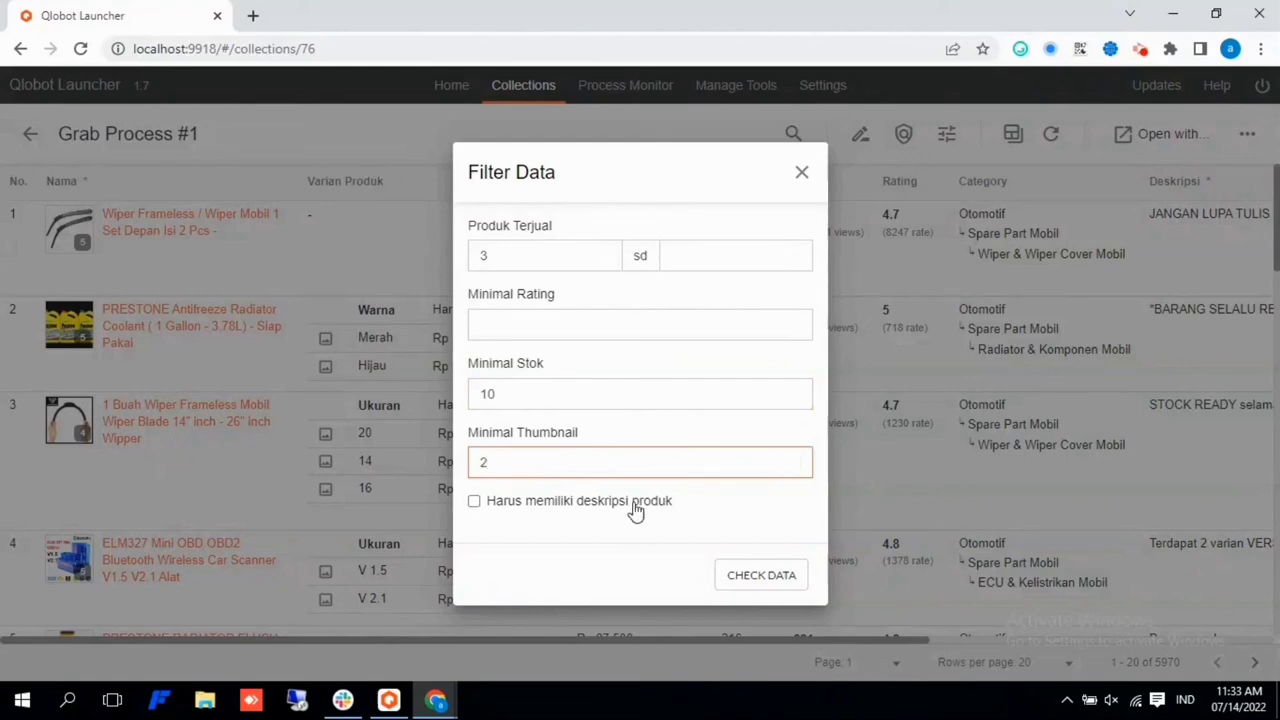
left_click(778, 592)
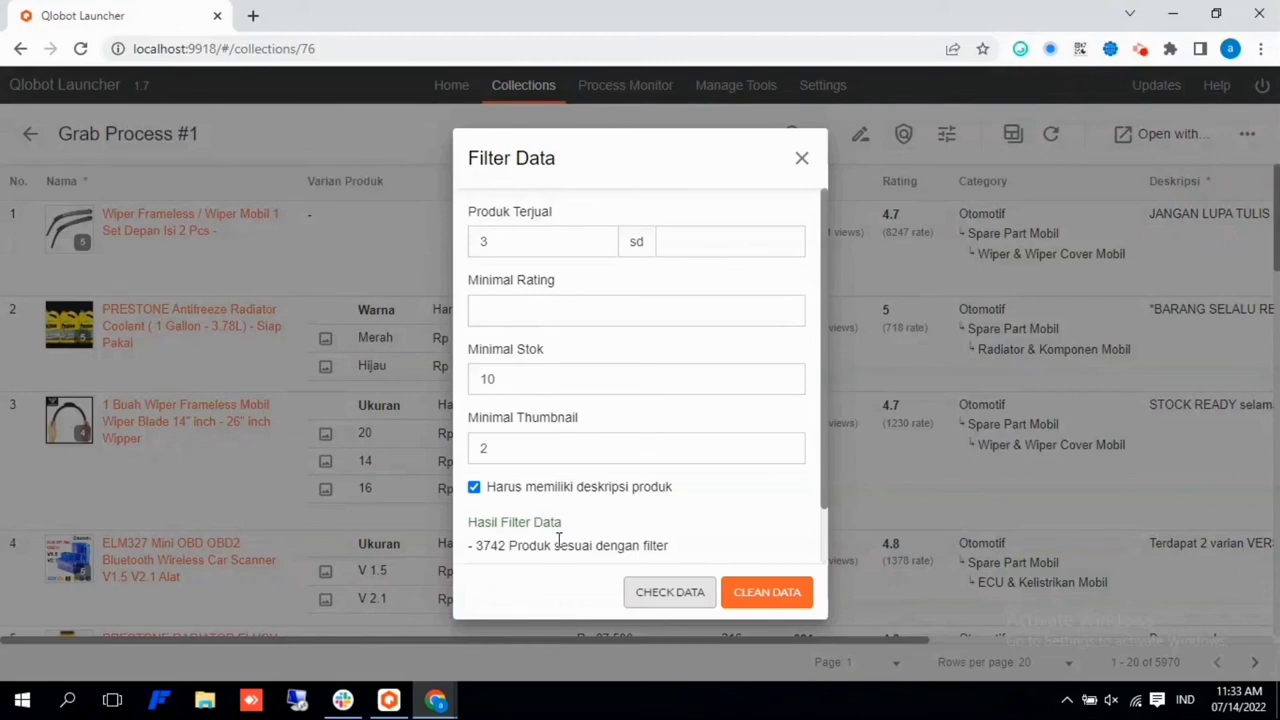
Review the filter results, clean the non-matching products from the collection, and dismiss the completion message.
scroll(560, 543, "down", 1)
left_click_drag(473, 504, 712, 505)
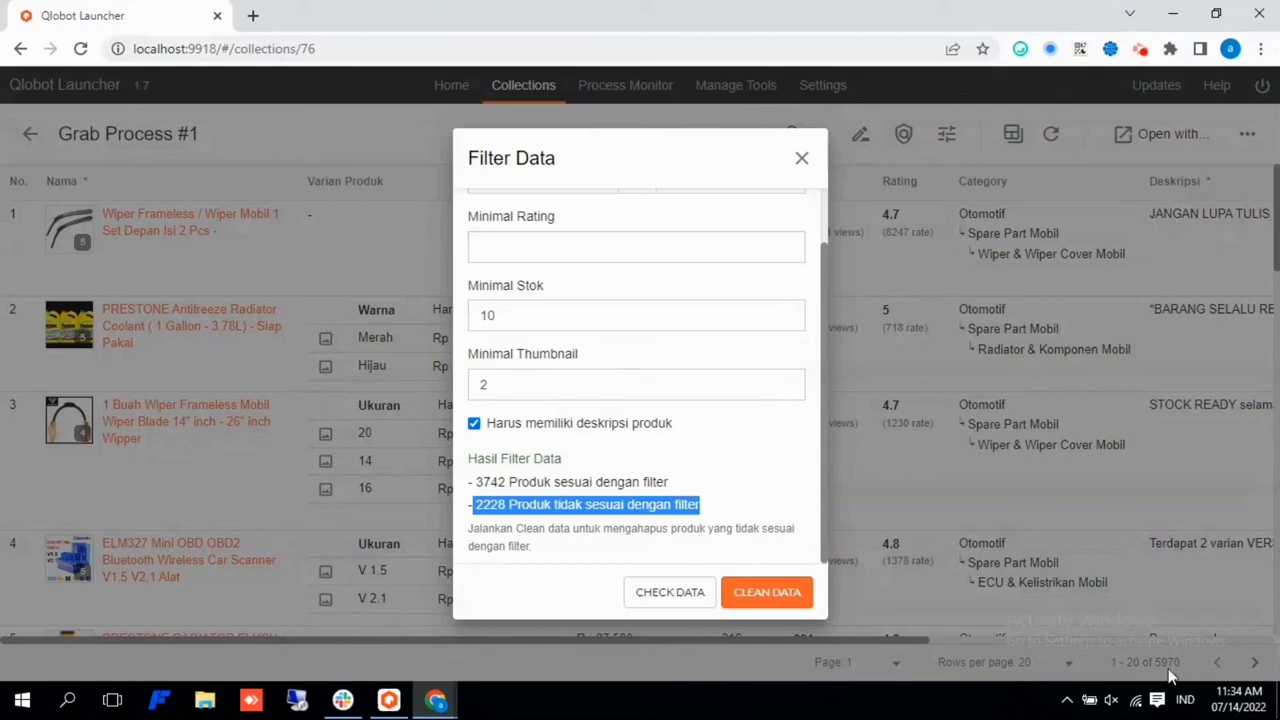
left_click(767, 592)
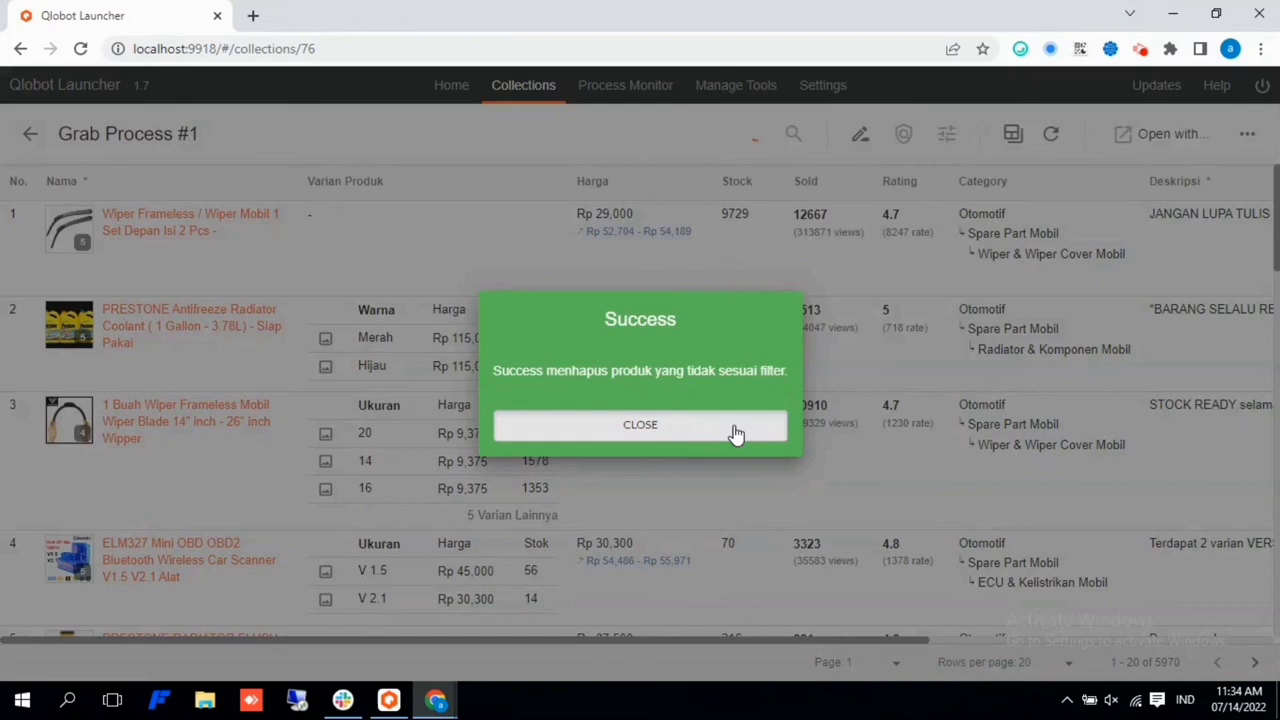
left_click(735, 430)
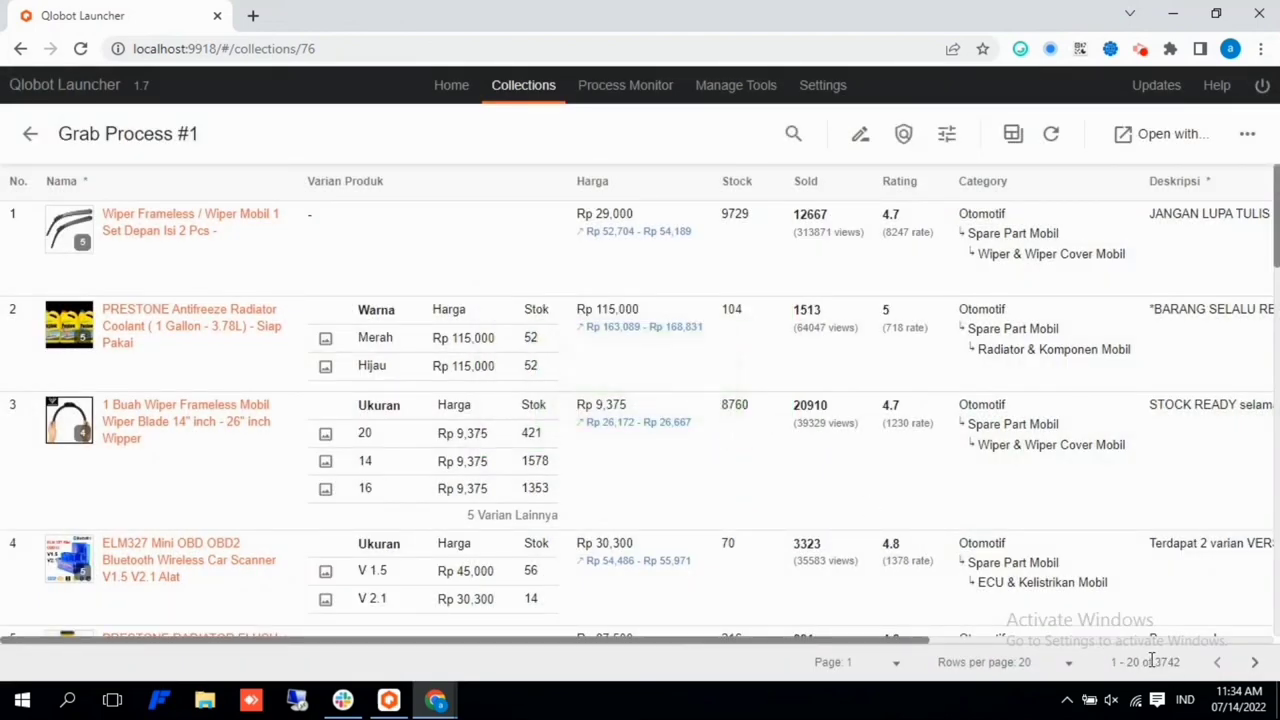
left_click_drag(1156, 661, 1192, 664)
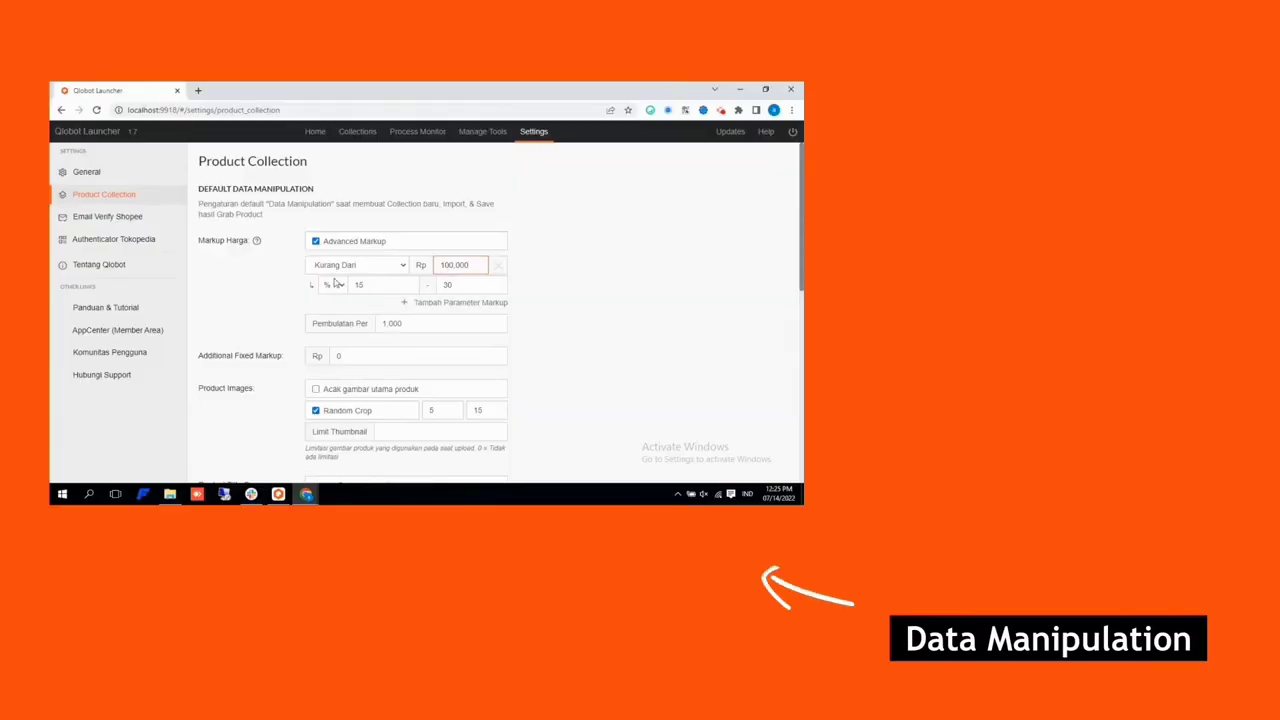
Open the lower markup percentage of the Kurang Dari Rp 100,000 rule for editing in the default data manipulation settings.
left_click(359, 285)
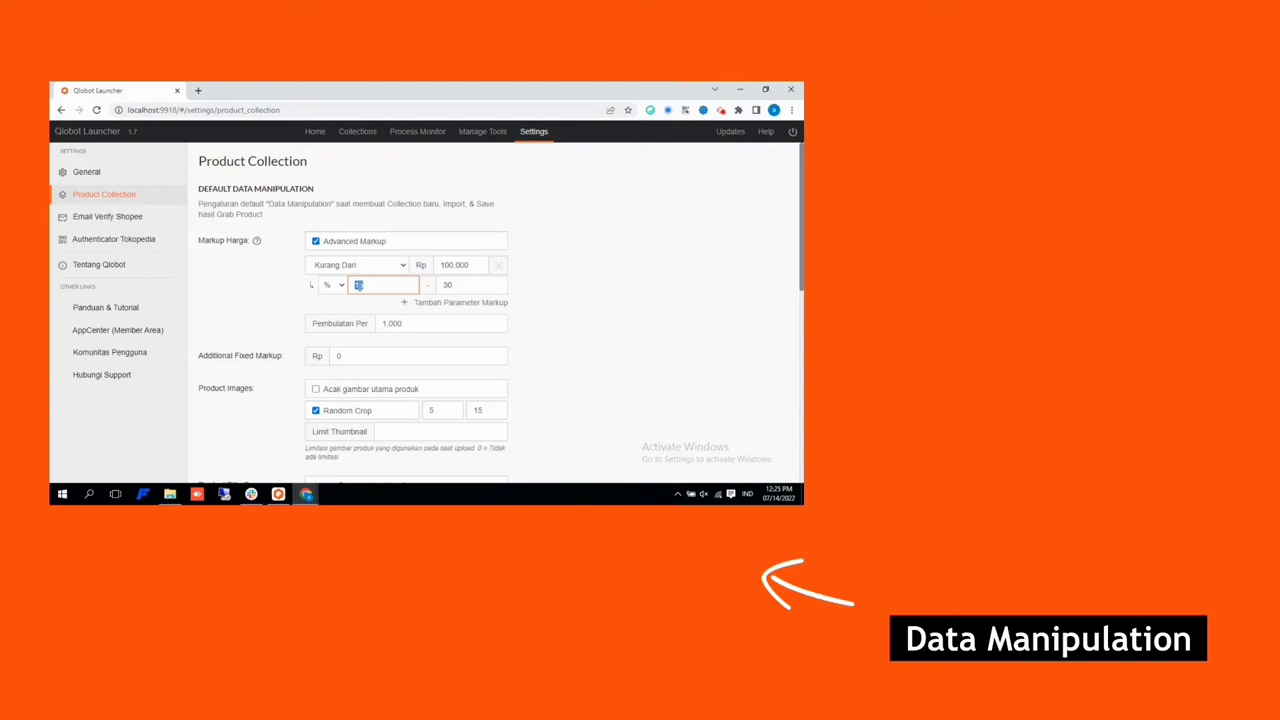